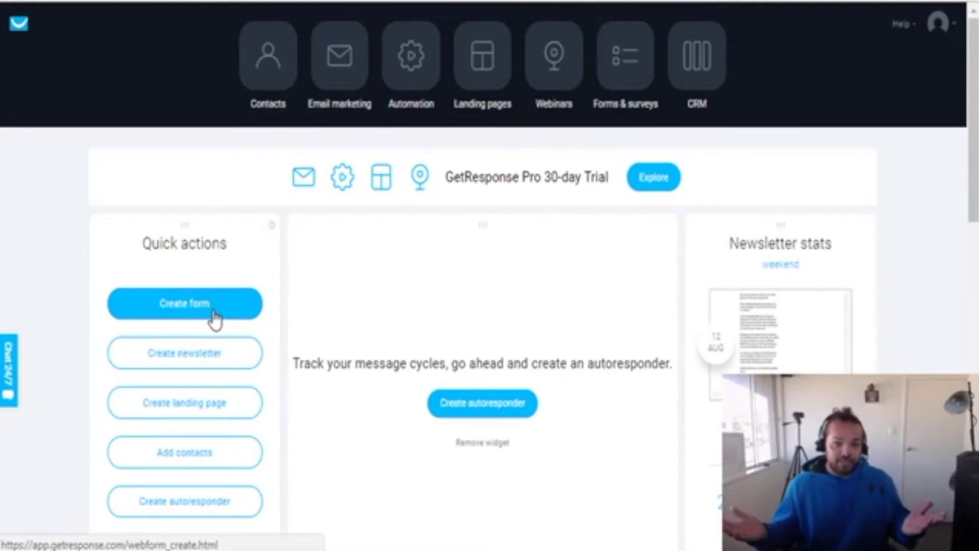
# Start creating a form and look through the List Builder Wizard form templates.
pyautogui.click(215, 319)
pyautogui.scroll(-6, 176, 168)
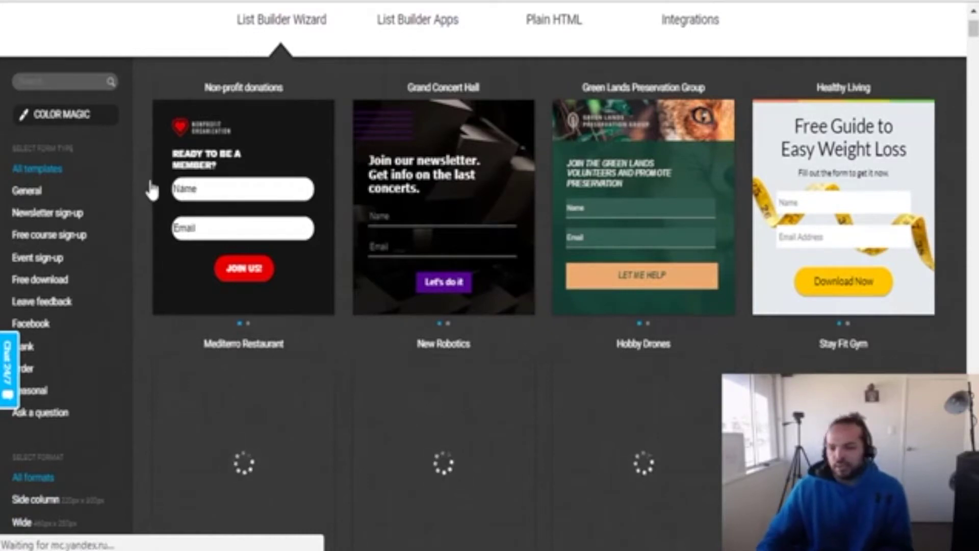
pyautogui.moveTo(293, 219)
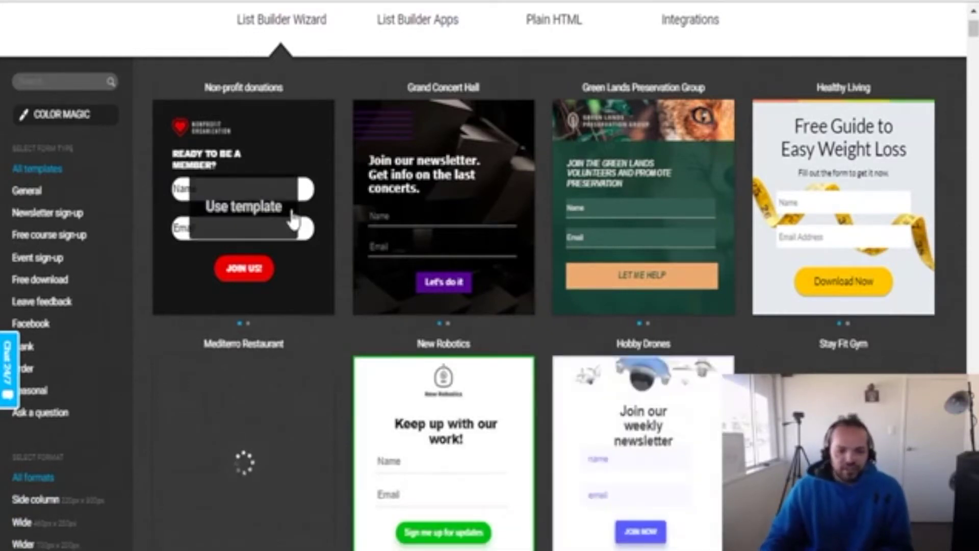
pyautogui.moveTo(883, 219)
pyautogui.scroll(-1, 850, 254)
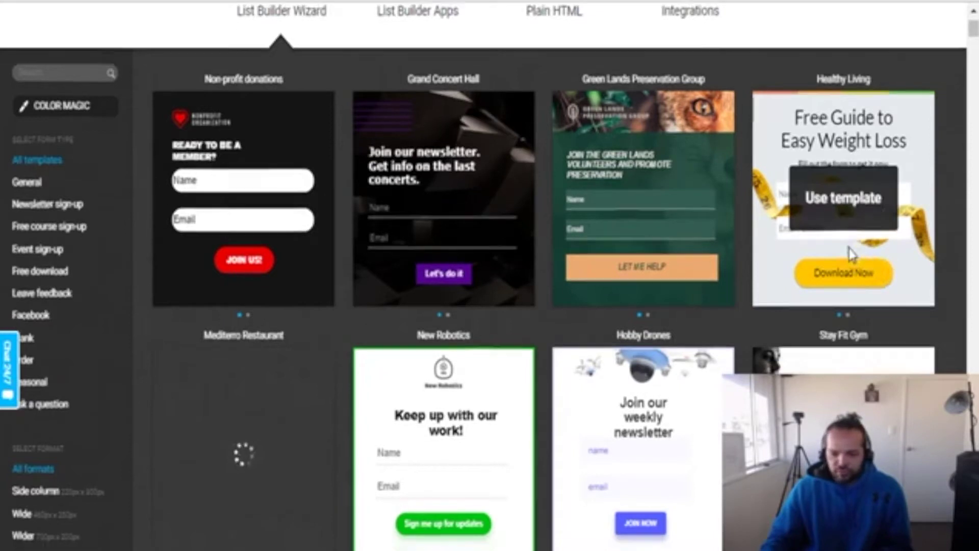
pyautogui.scroll(-5, 850, 254)
pyautogui.moveTo(703, 287)
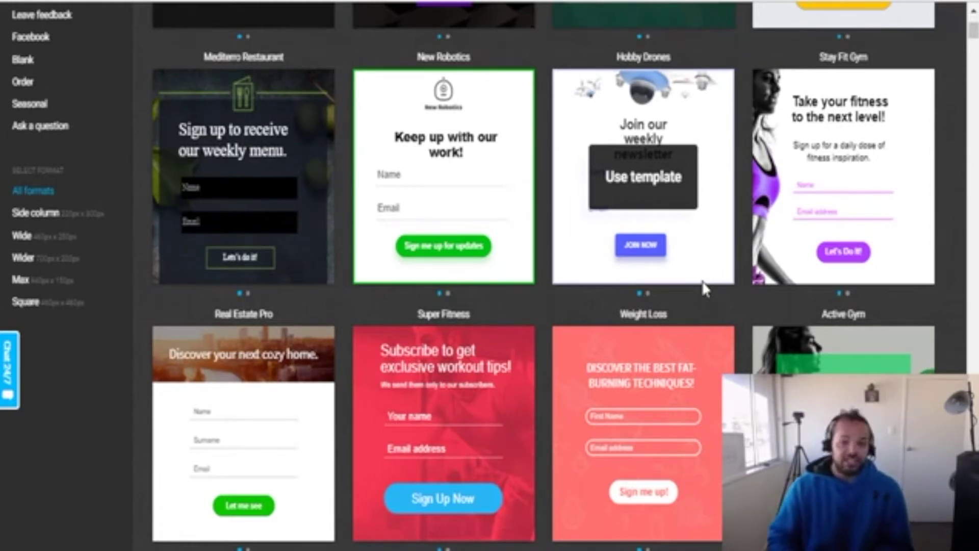
pyautogui.scroll(9, 703, 289)
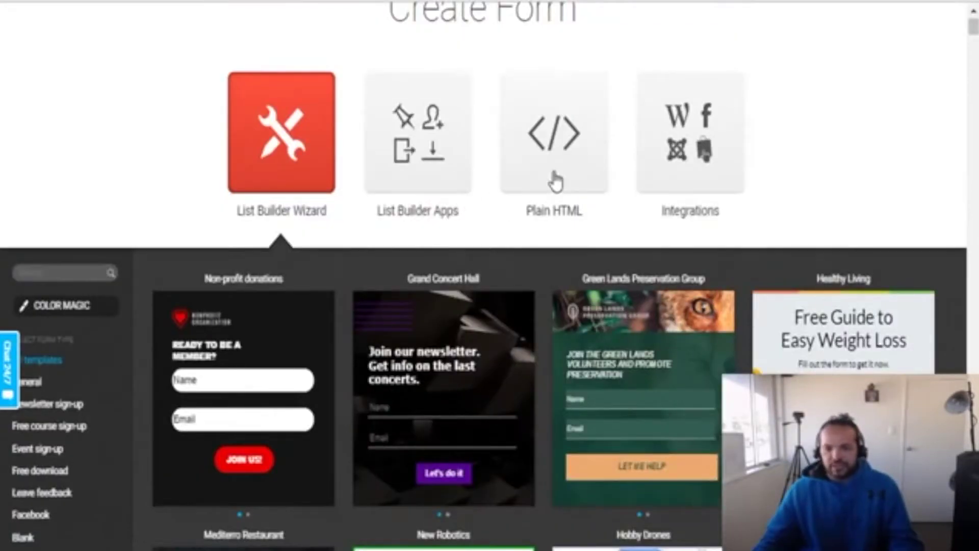
pyautogui.scroll(2, 688, 130)
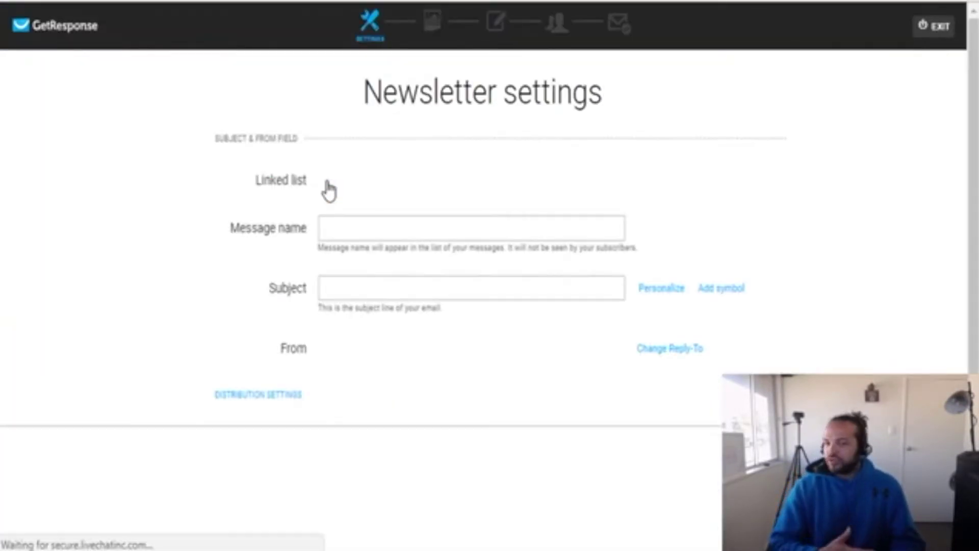
# Start a newsletter from the 1 column layout Blank template and add a text block, an image block and another text block.
pyautogui.click(382, 217)
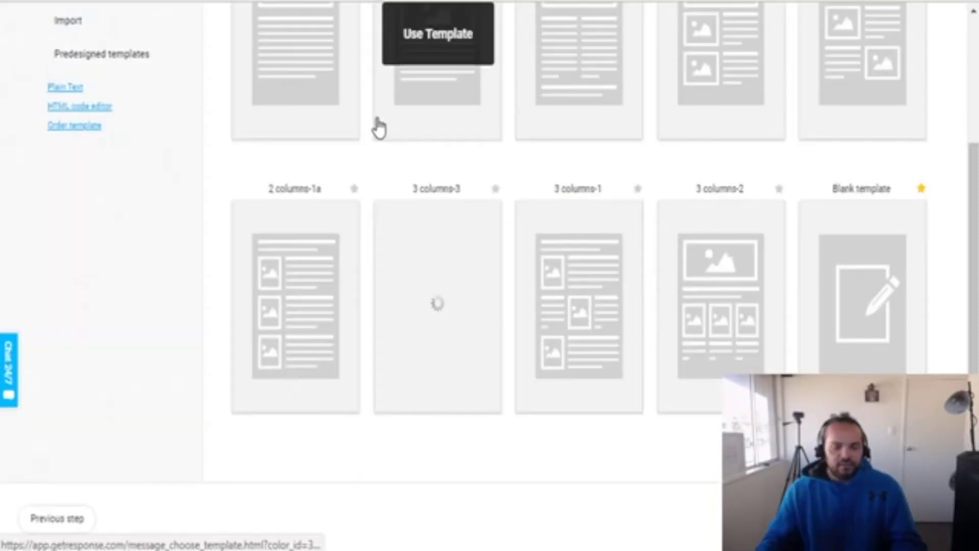
pyautogui.click(375, 128)
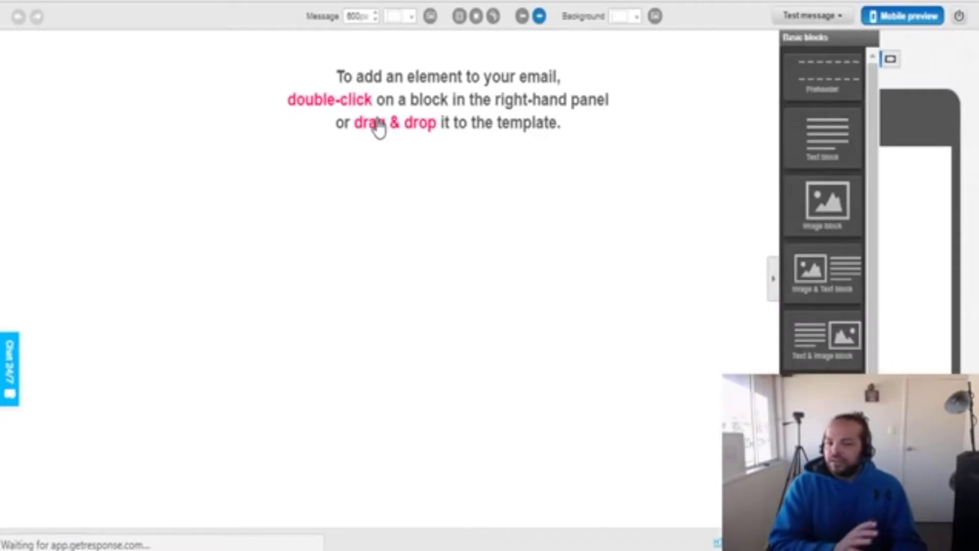
pyautogui.moveTo(727, 136); pyautogui.dragTo(439, 140)
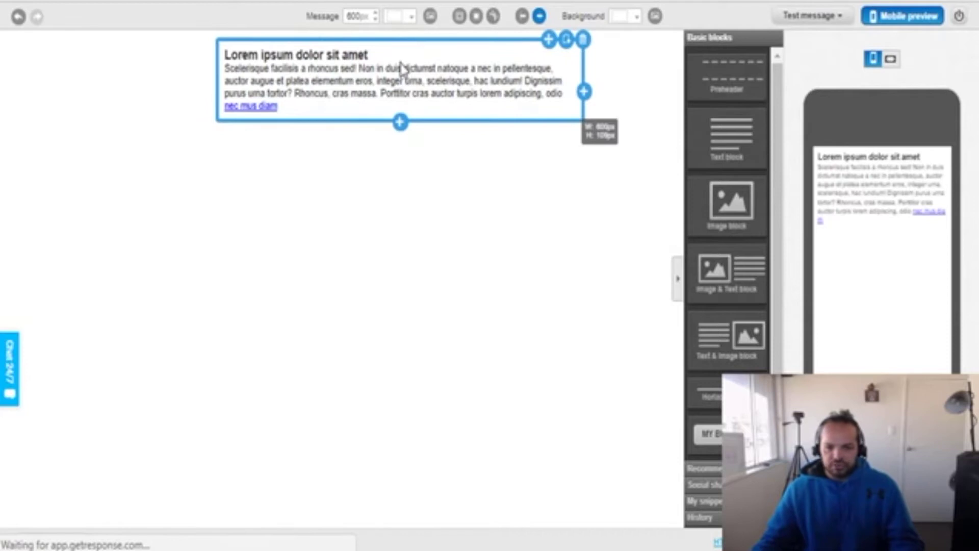
pyautogui.moveTo(727, 204); pyautogui.dragTo(474, 212)
pyautogui.moveTo(727, 141); pyautogui.dragTo(519, 291)
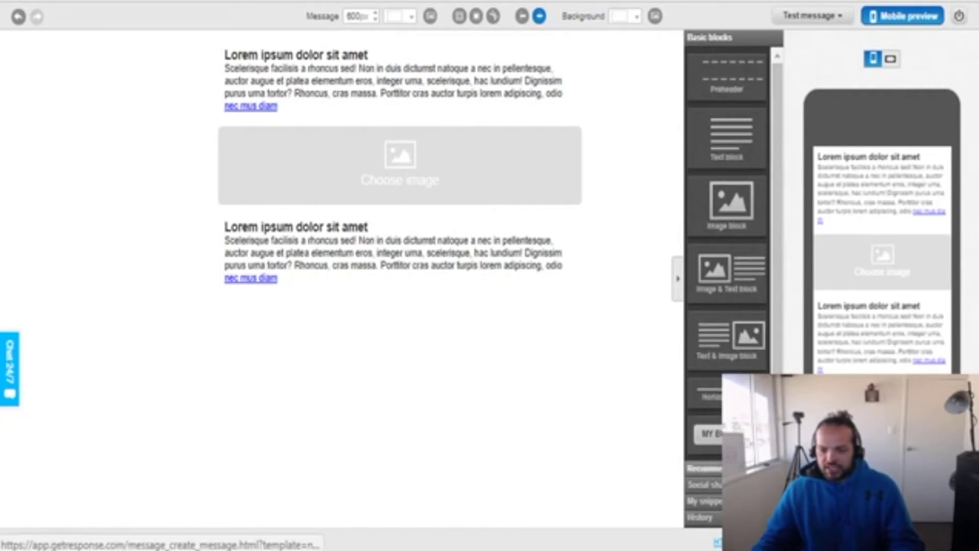
# Add the full set of social sharing buttons below the last text block and continue to the next newsletter step.
pyautogui.click(704, 484)
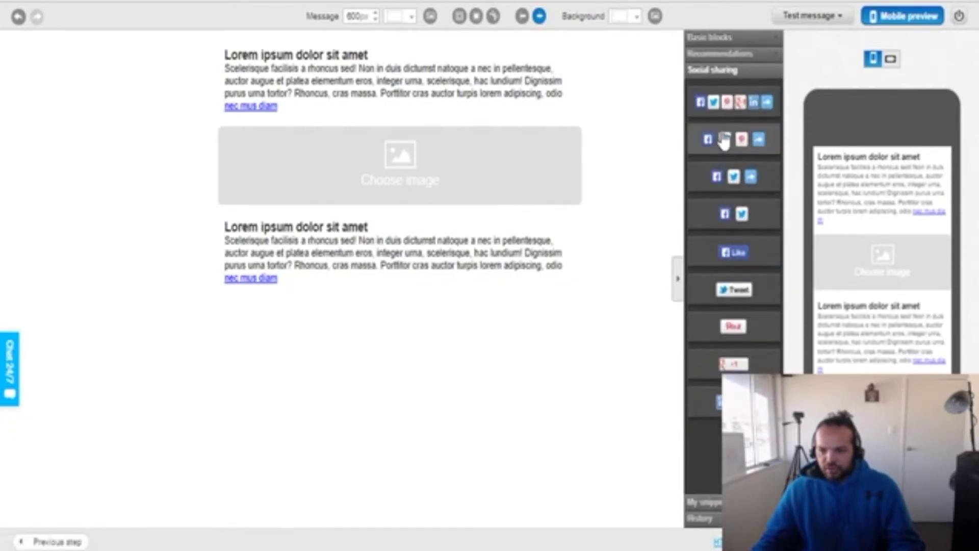
pyautogui.moveTo(740, 102); pyautogui.dragTo(403, 316)
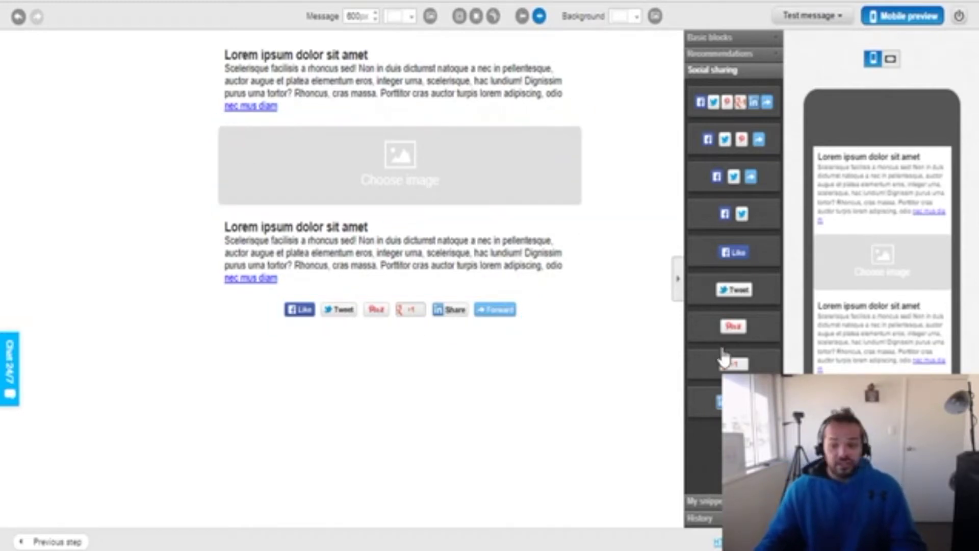
pyautogui.click(936, 542)
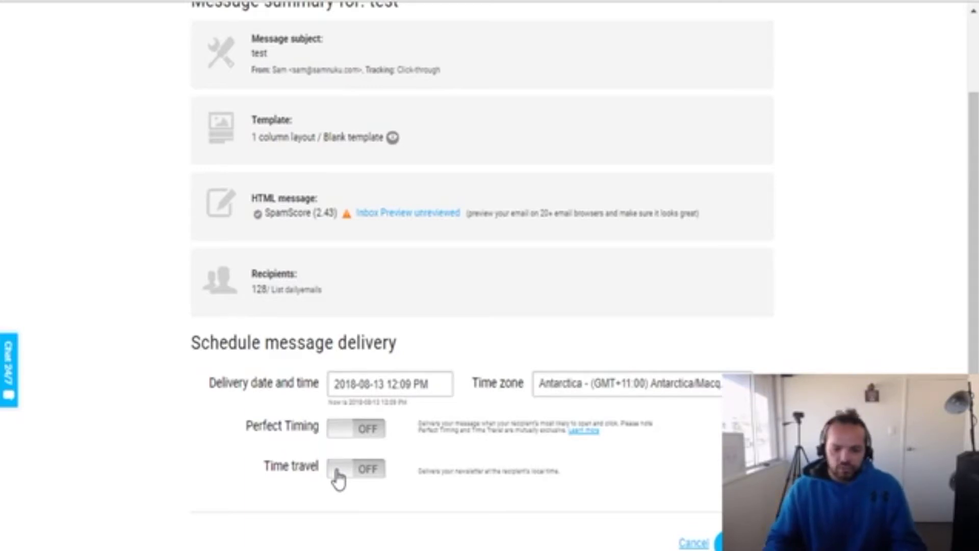
# Turn on Time travel for the scheduled message delivery.
pyautogui.click(343, 469)
pyautogui.scroll(-5, 569, 329)
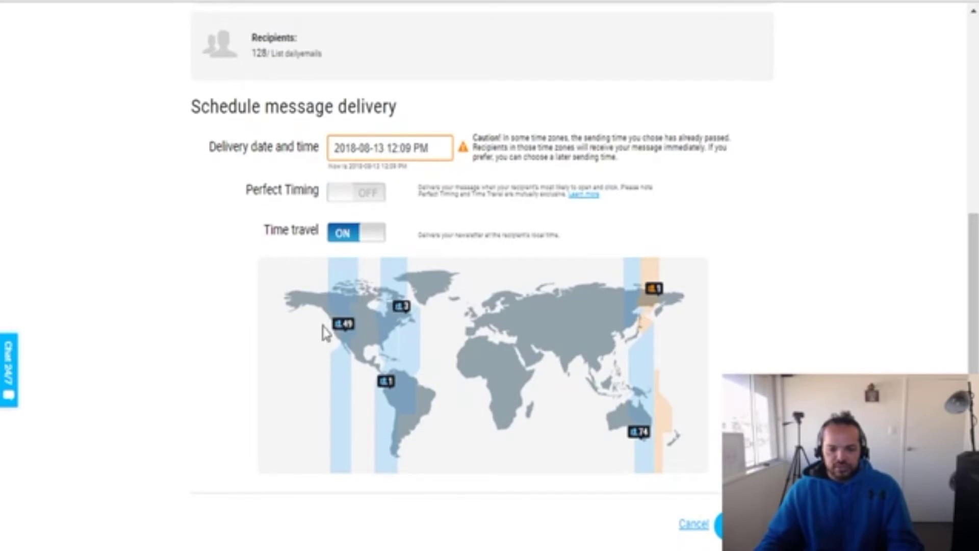
pyautogui.scroll(2, 326, 334)
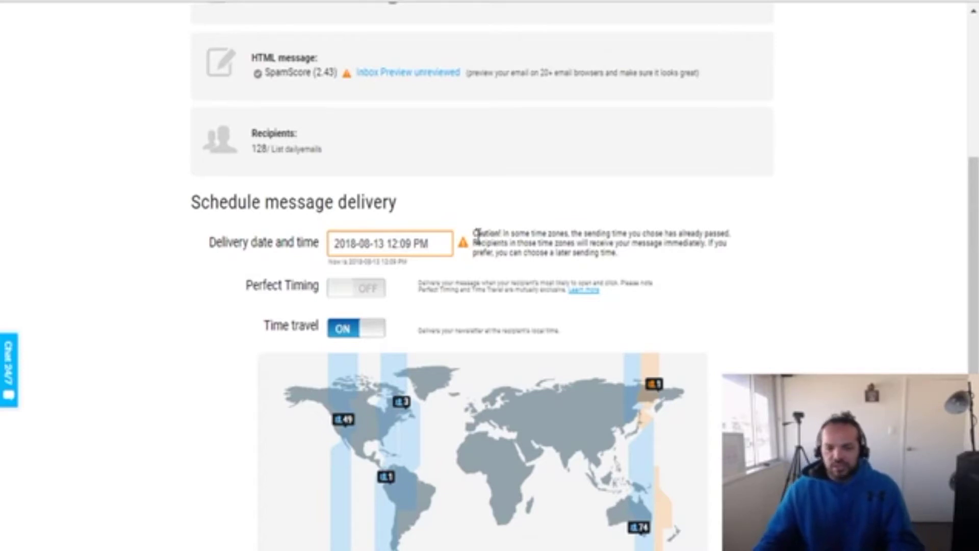
pyautogui.click(377, 243)
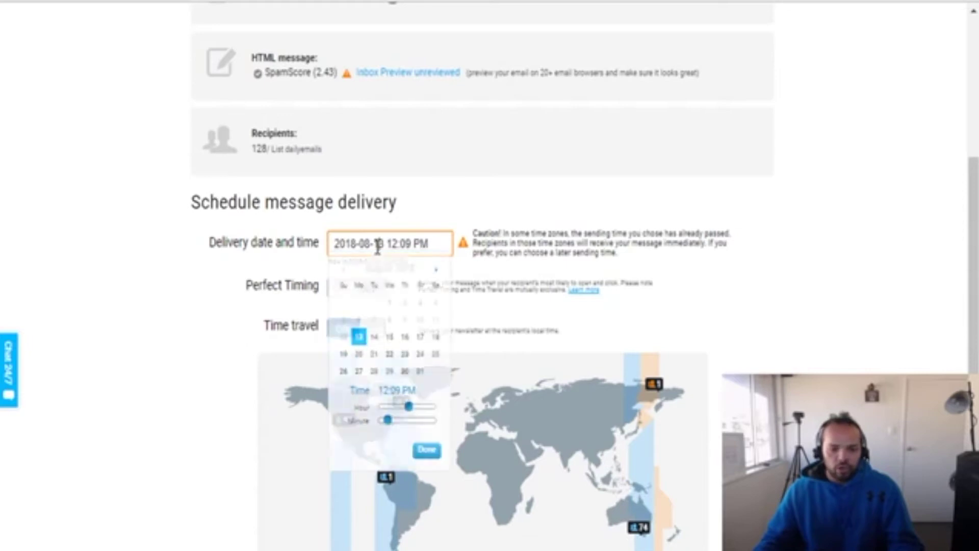
pyautogui.moveTo(409, 406); pyautogui.dragTo(427, 406)
pyautogui.click(427, 451)
pyautogui.scroll(-2, 561, 315)
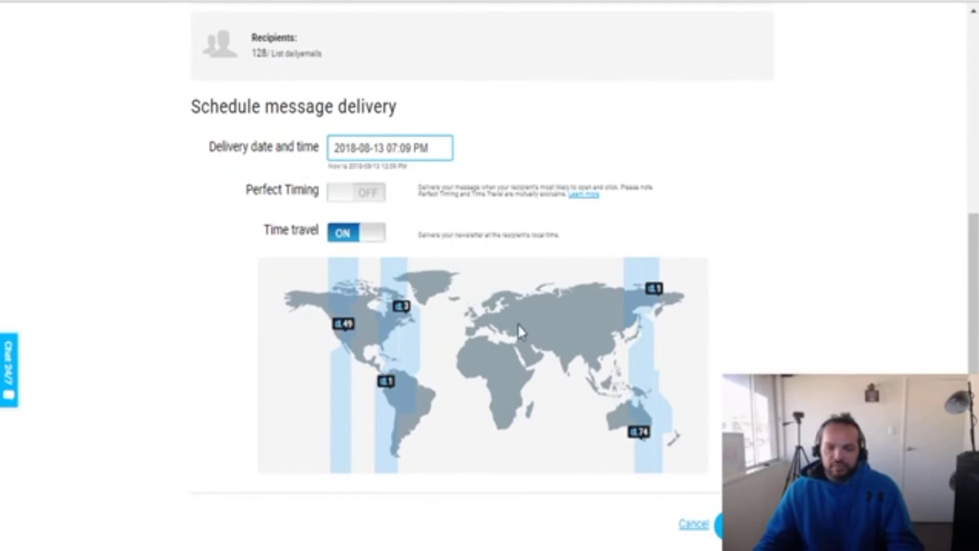
pyautogui.scroll(5, 518, 324)
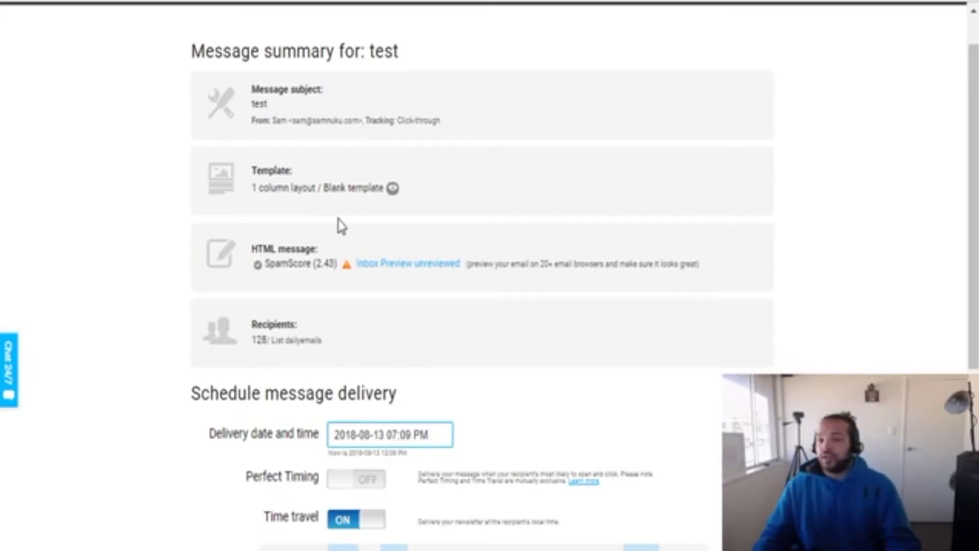
pyautogui.scroll(-5, 350, 295)
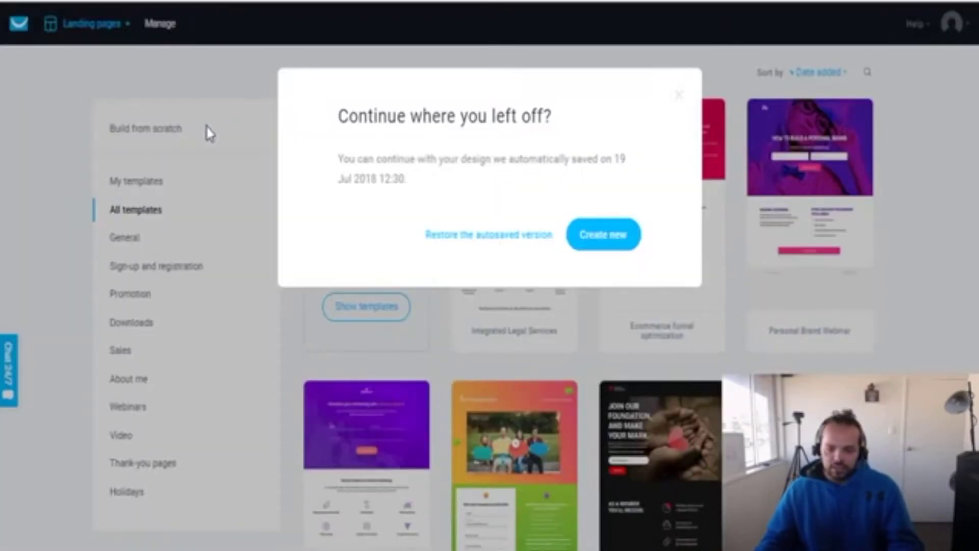
# Dismiss the offer to restore the autosaved landing page design and look through all landing page templates.
pyautogui.click(679, 95)
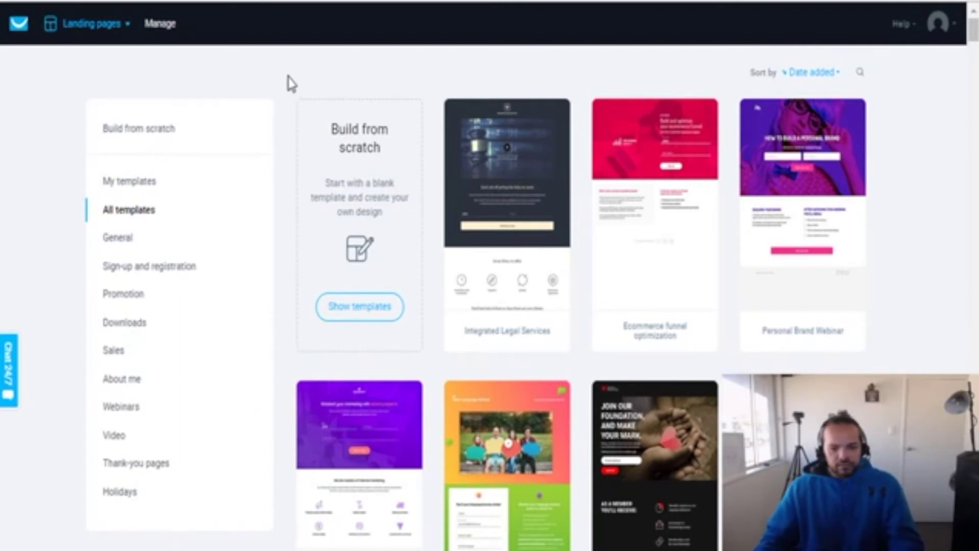
pyautogui.scroll(-5, 291, 83)
pyautogui.scroll(-8, 291, 84)
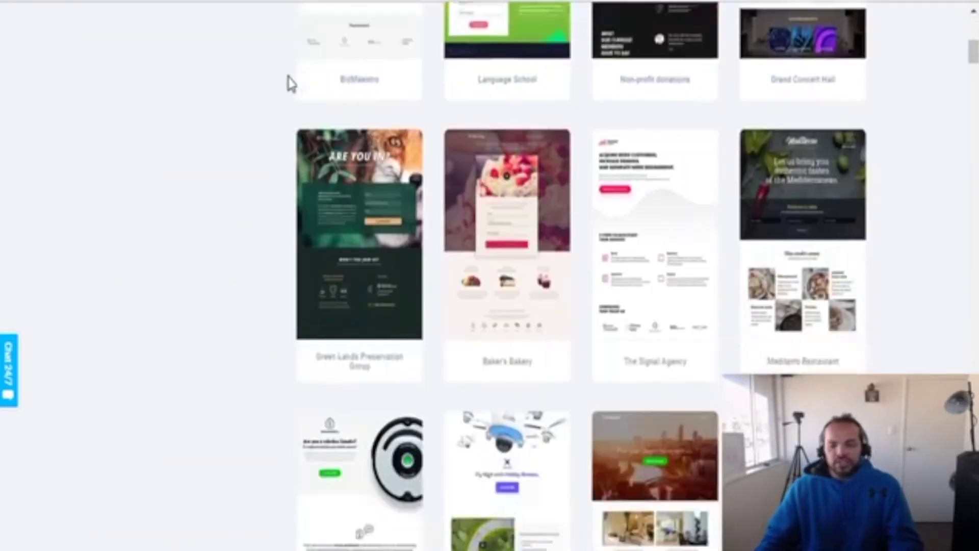
pyautogui.scroll(12, 286, 85)
pyautogui.scroll(3, 287, 84)
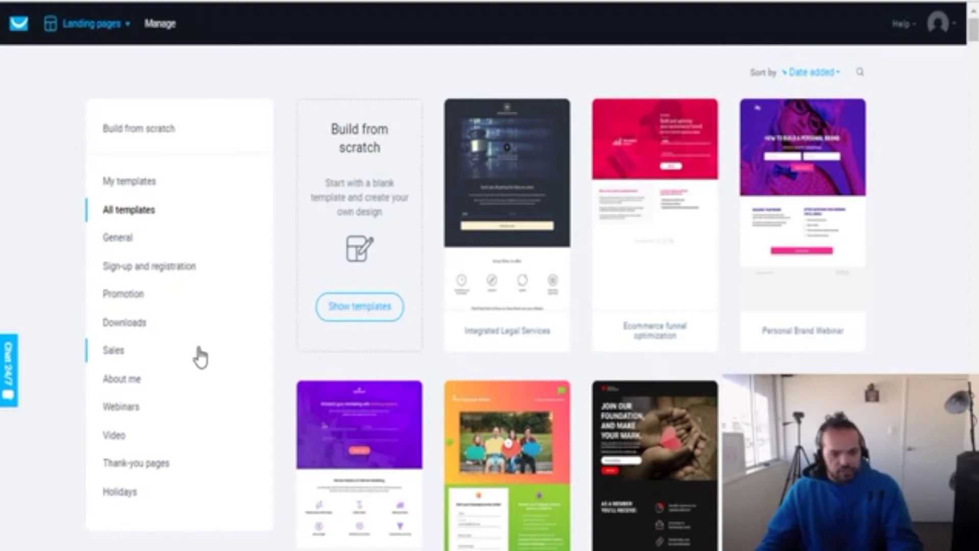
# Create a landing page named "test" from the Free Report template in the Downloads category.
pyautogui.click(124, 321)
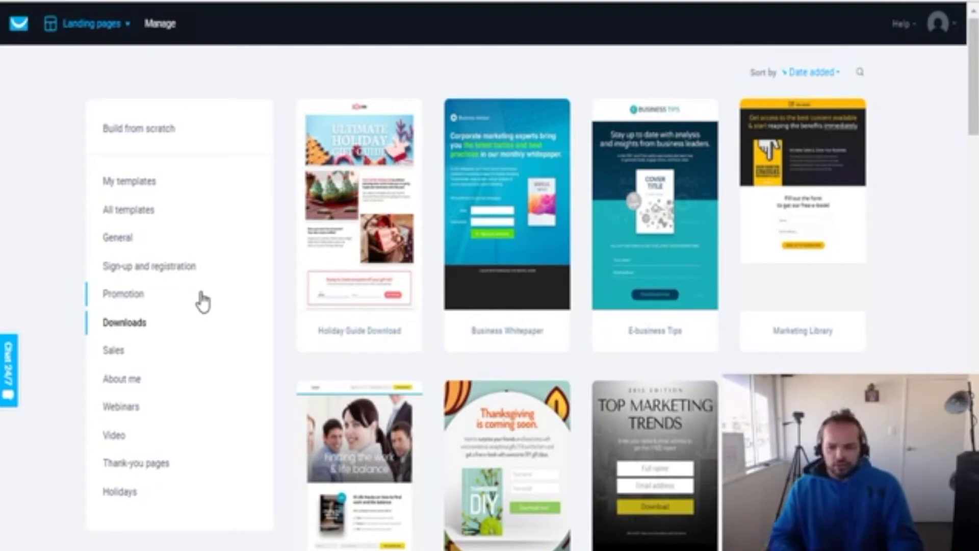
pyautogui.scroll(-2, 969, 275)
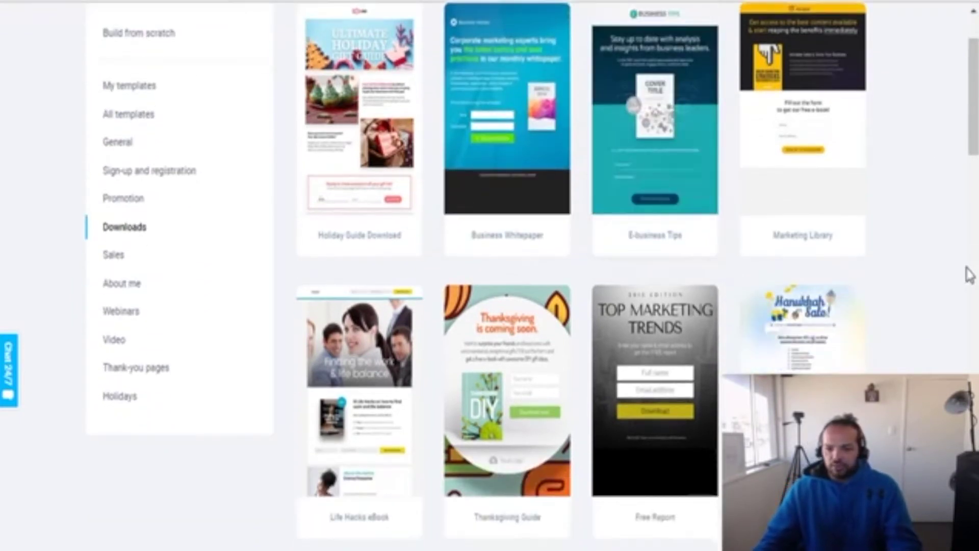
pyautogui.scroll(-5, 969, 275)
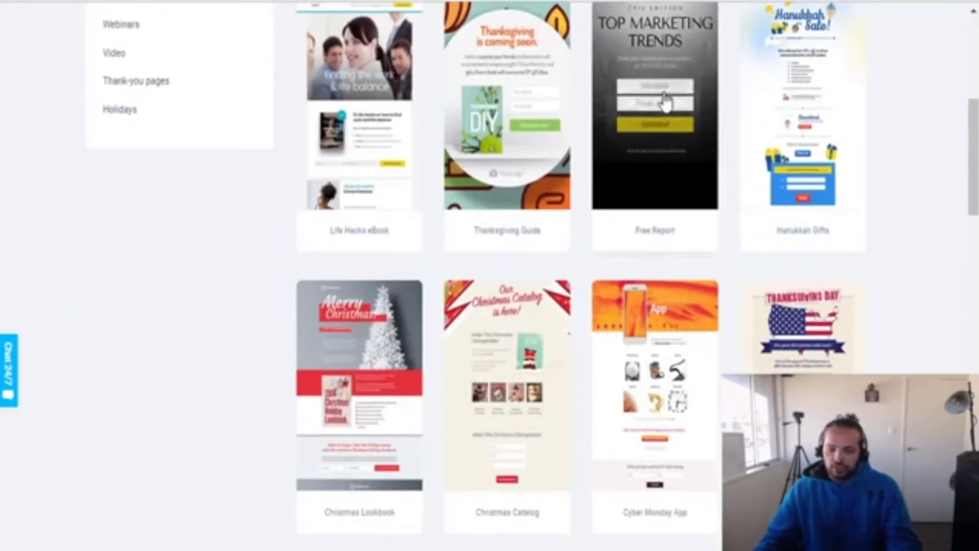
pyautogui.click(654, 115)
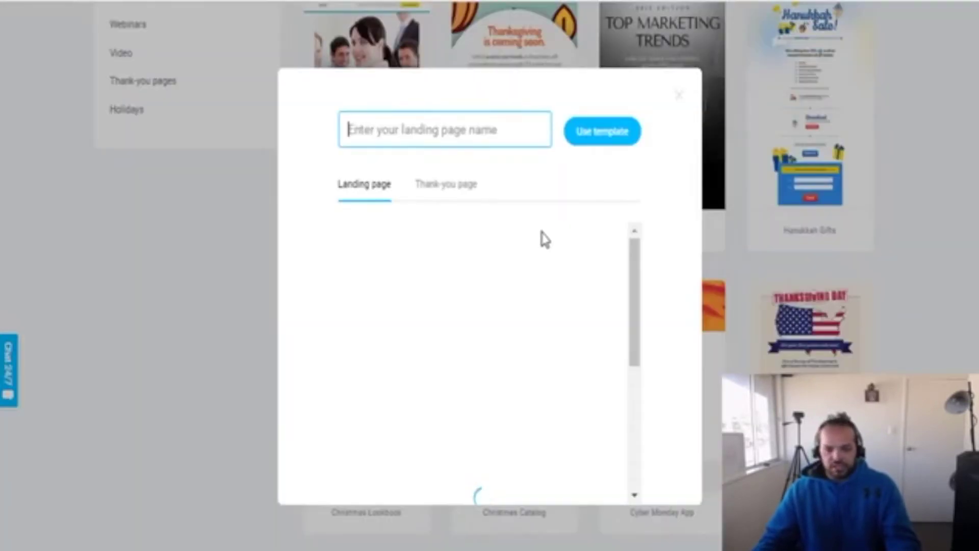
pyautogui.write('test')
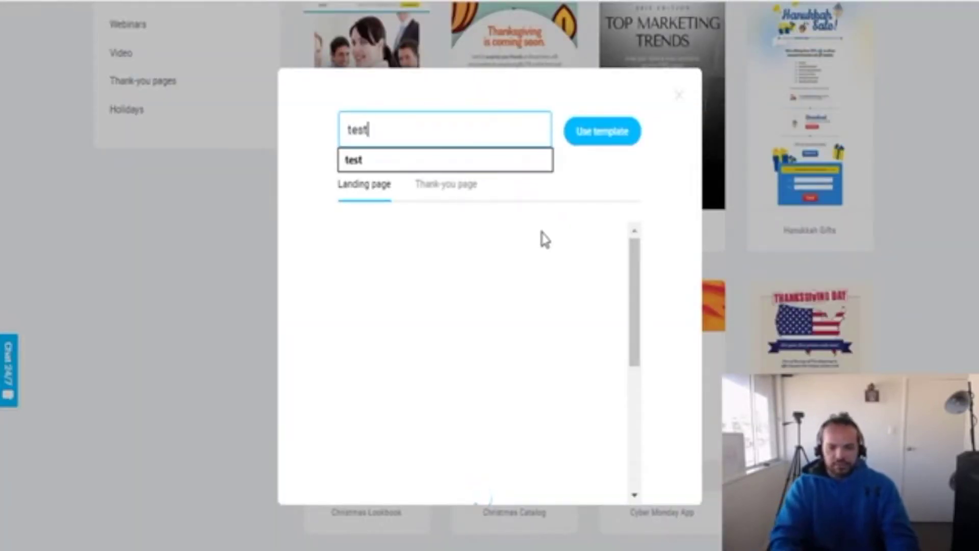
pyautogui.click(597, 143)
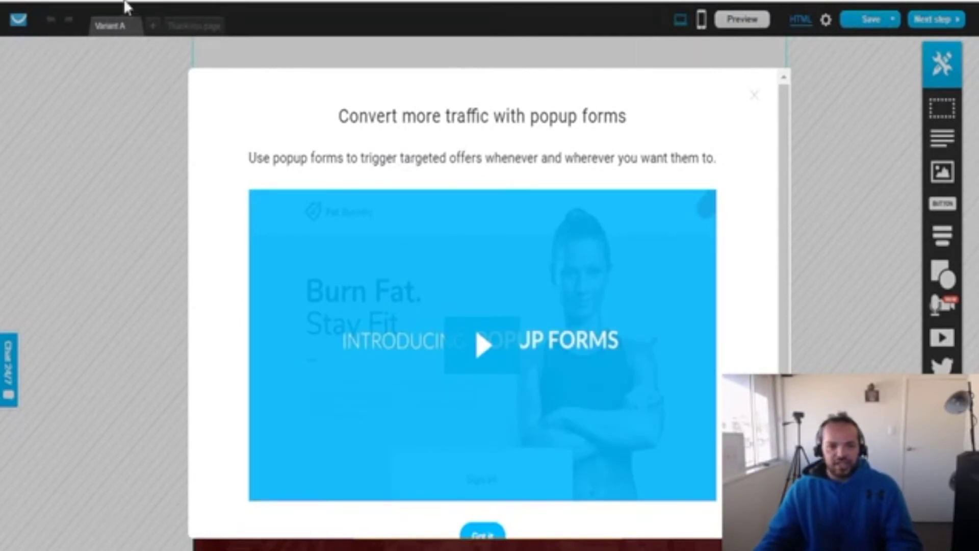
# Dismiss the popup forms introduction, view the landing page's Thank-you page and return to Variant A.
pyautogui.click(190, 27)
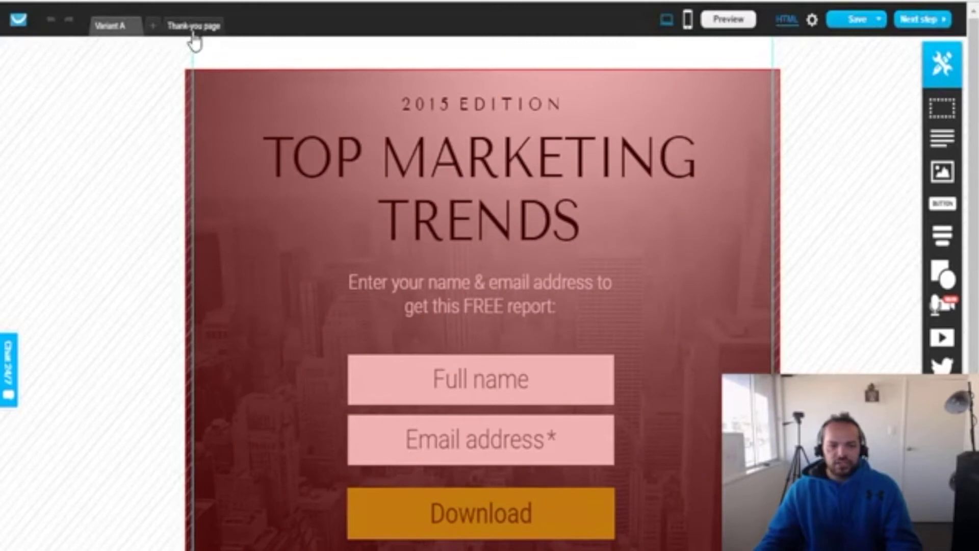
pyautogui.click(191, 26)
pyautogui.click(125, 29)
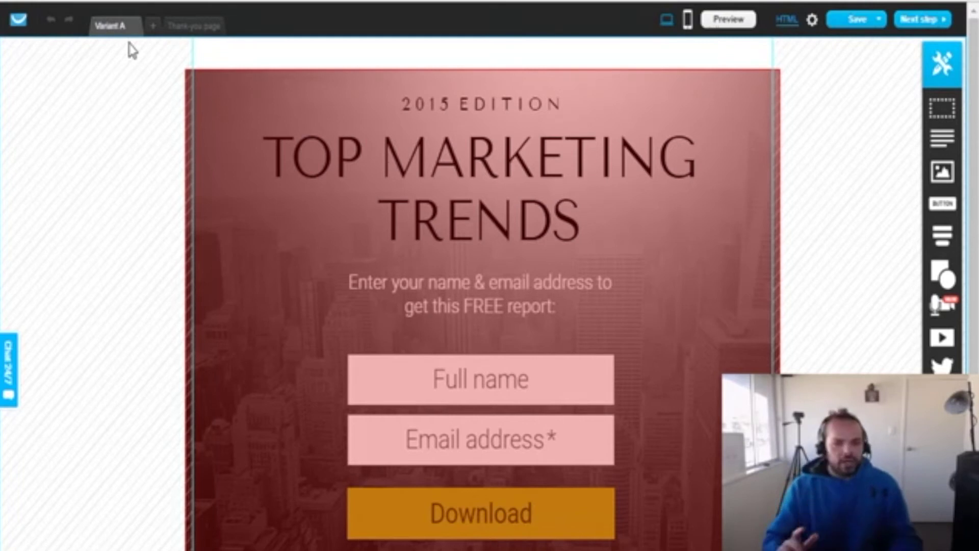
# Open the TOP MARKETING TRENDS headline for text editing, then exit without changing the text.
pyautogui.scroll(-2, 82, 149)
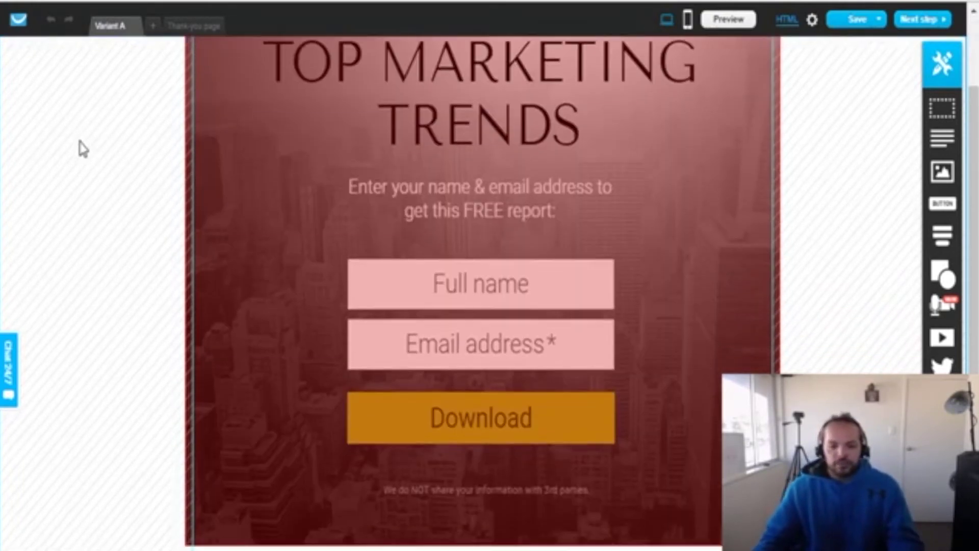
pyautogui.click(379, 127)
pyautogui.scroll(2, 380, 127)
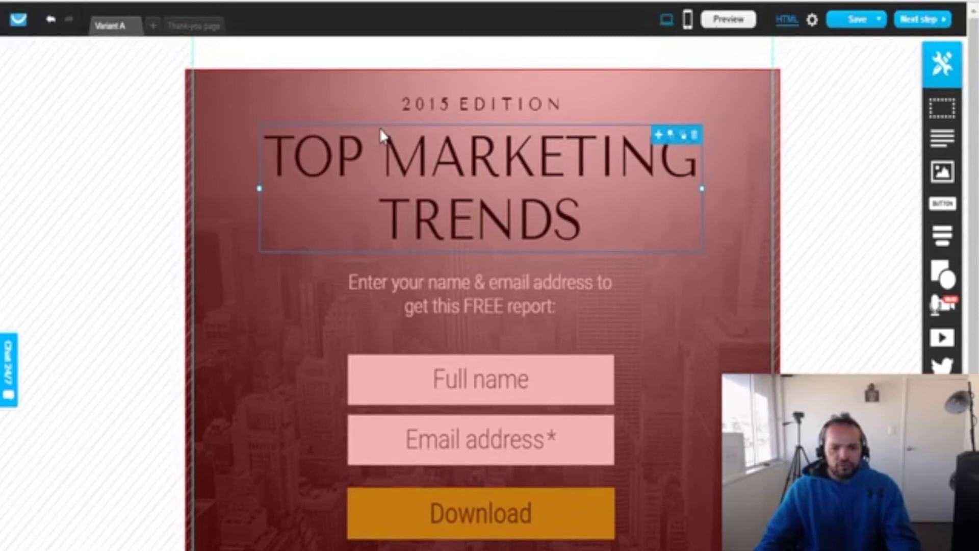
pyautogui.doubleClick(395, 158)
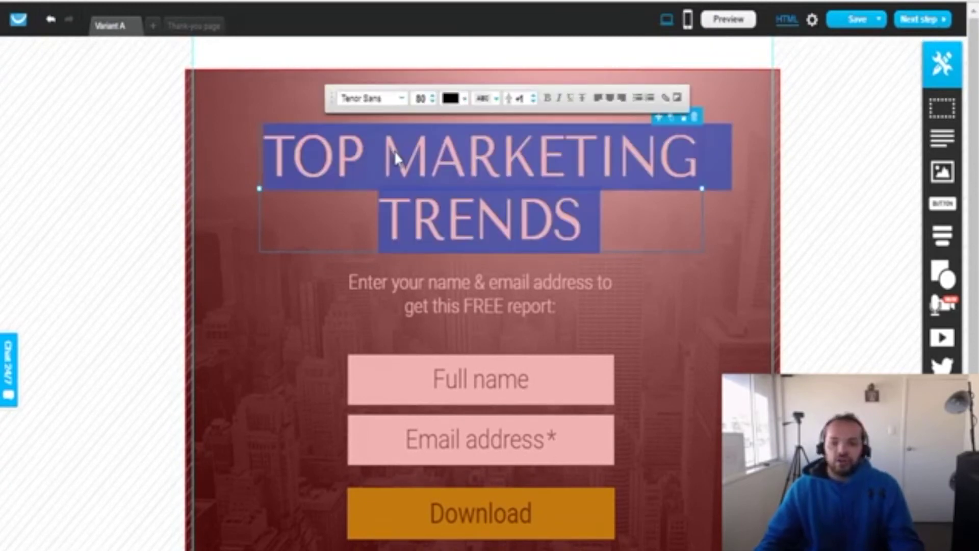
pyautogui.click(361, 192)
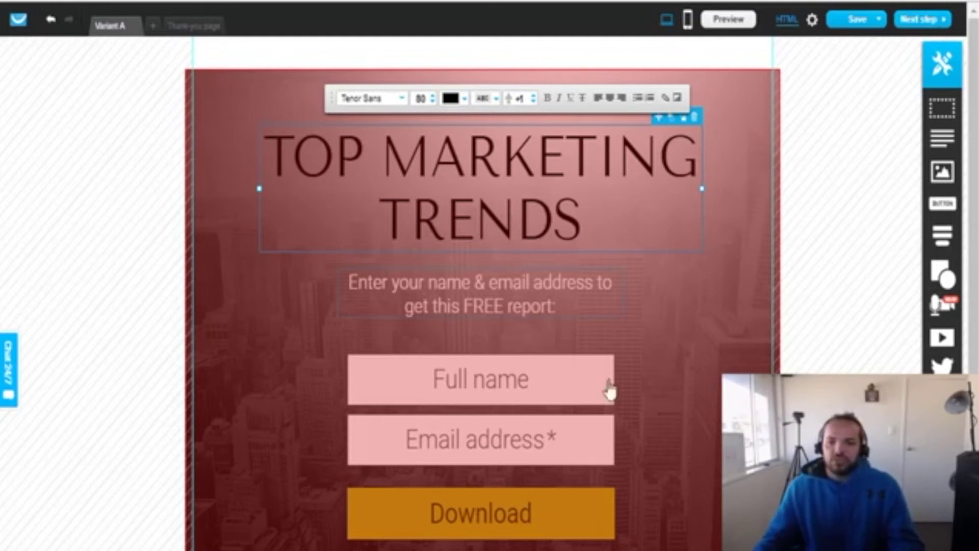
pyautogui.click(805, 282)
# Change the year in the edition line above the TOP MARKETING TRENDS headline to 2018.
pyautogui.click(504, 104)
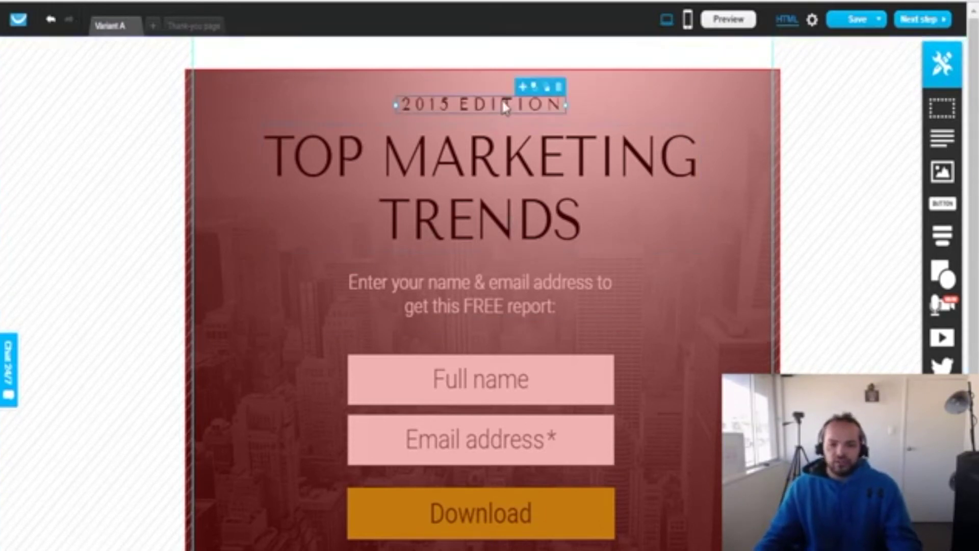
pyautogui.click(504, 105)
pyautogui.click(452, 106)
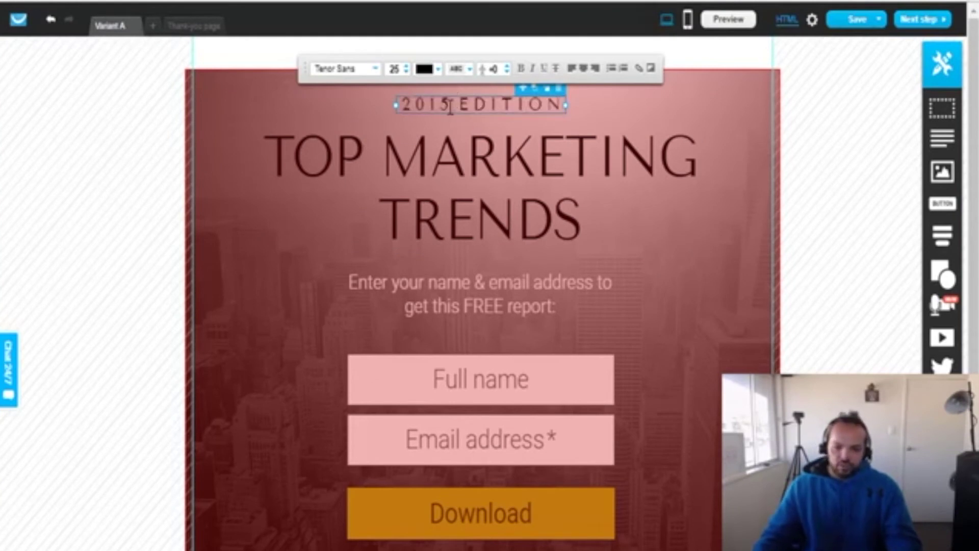
pyautogui.press('BackSpace')
pyautogui.write('8')
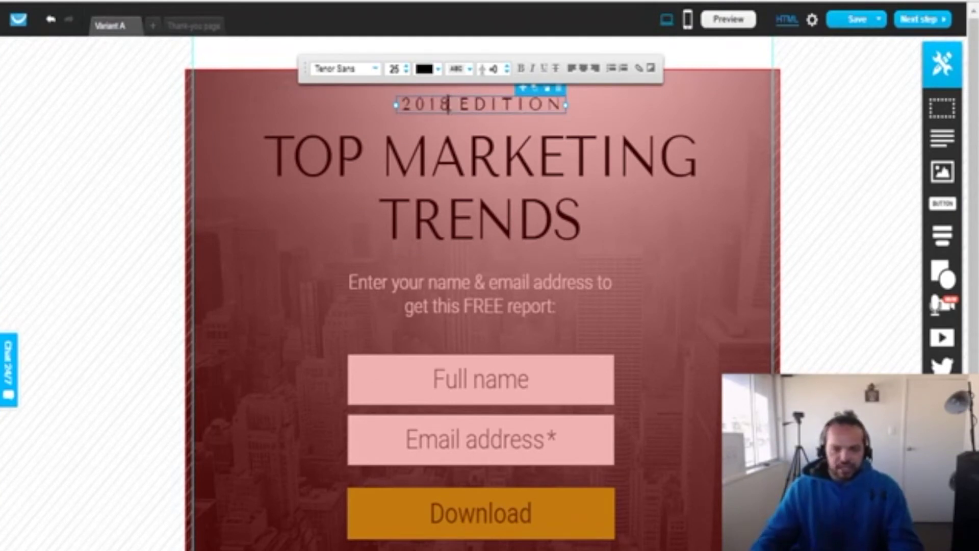
pyautogui.click(442, 148)
pyautogui.click(559, 199)
pyautogui.click(582, 208)
# Delete "name &" from the instruction text above the form so it asks only for the email address.
pyautogui.scroll(-2, 581, 208)
pyautogui.click(534, 212)
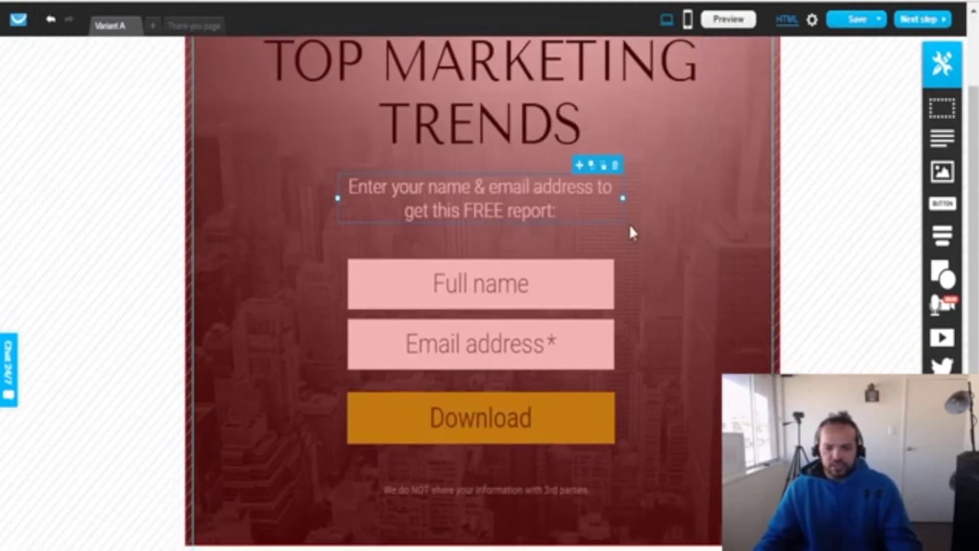
pyautogui.scroll(-2, 701, 252)
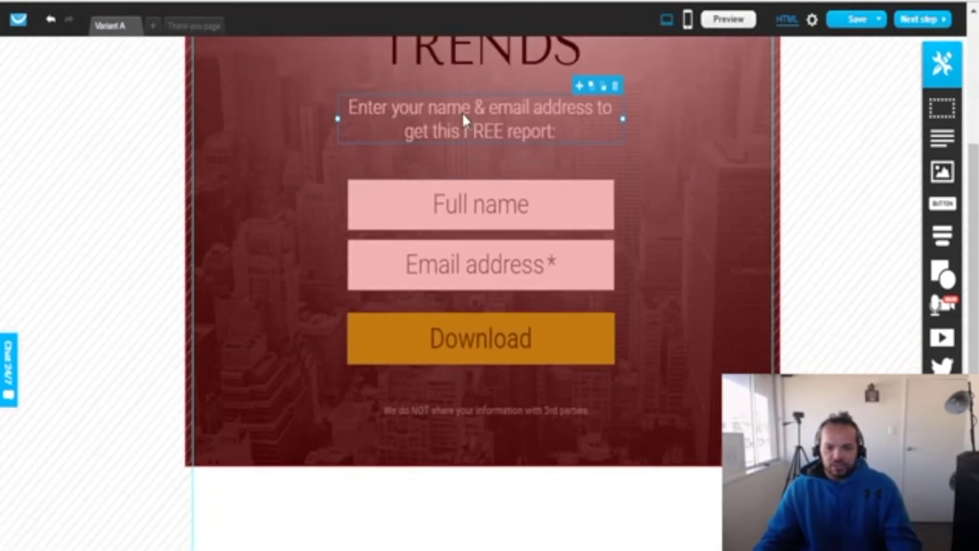
pyautogui.click(464, 109)
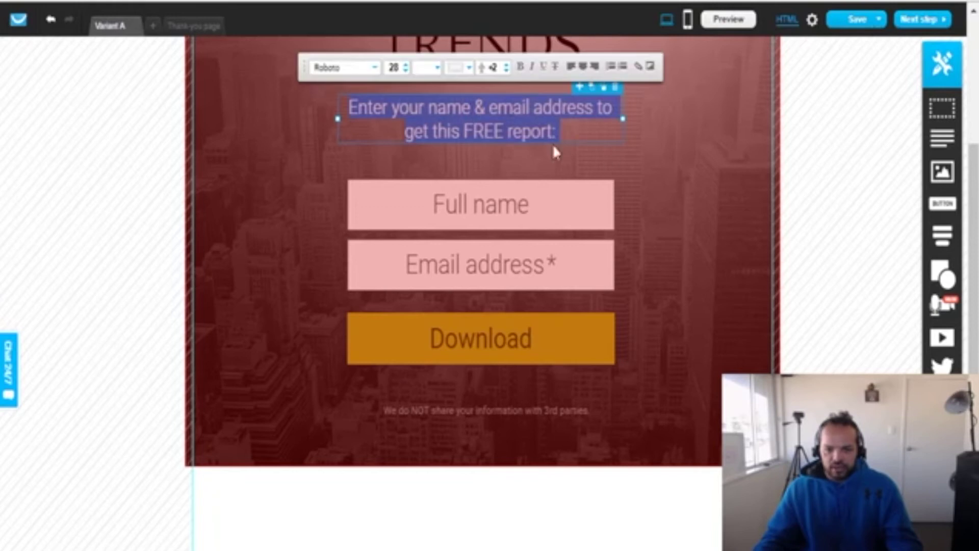
pyautogui.click(446, 107)
pyautogui.press('BackSpace')
pyautogui.press('BackSpace')
pyautogui.press('BackSpace')
pyautogui.press('BackSpace')
pyautogui.press('BackSpace')
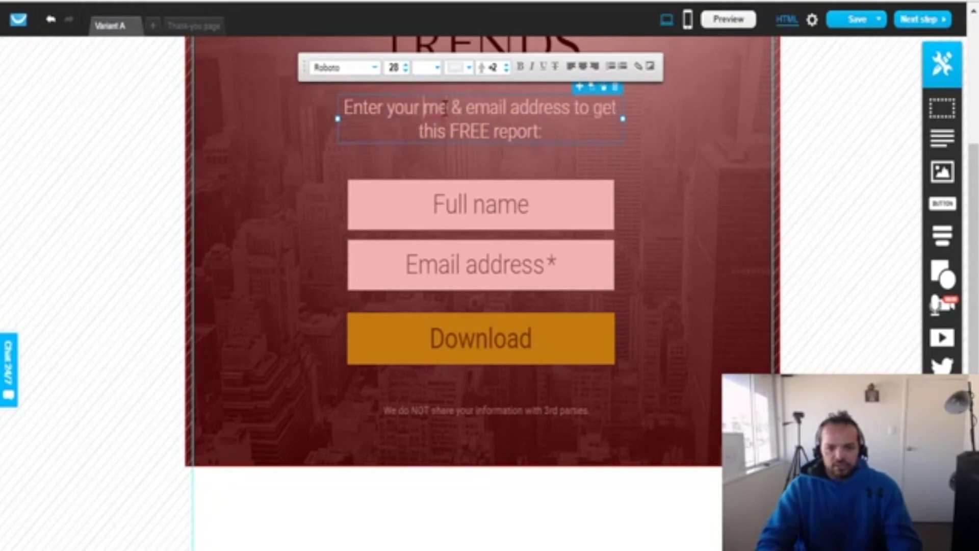
pyautogui.press('Delete')
pyautogui.press('Delete')
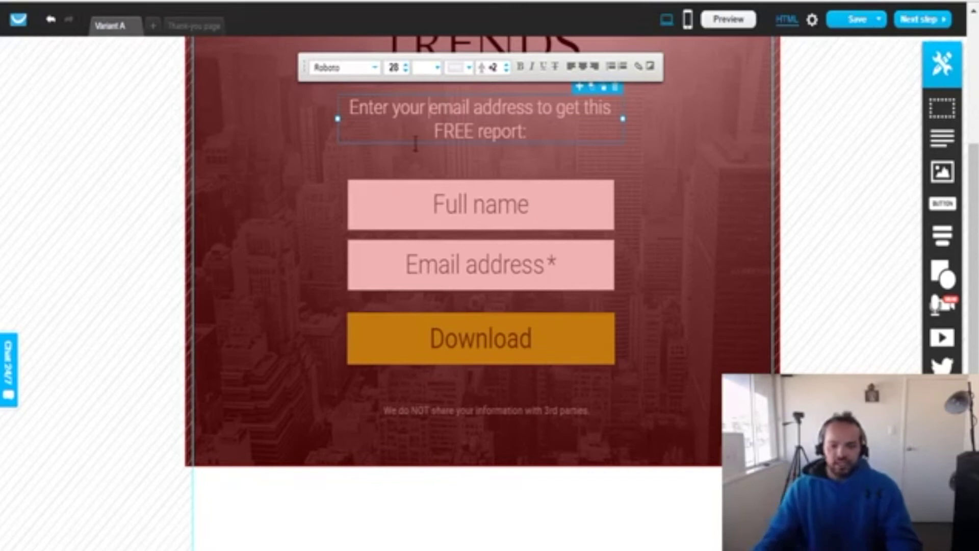
pyautogui.click(482, 197)
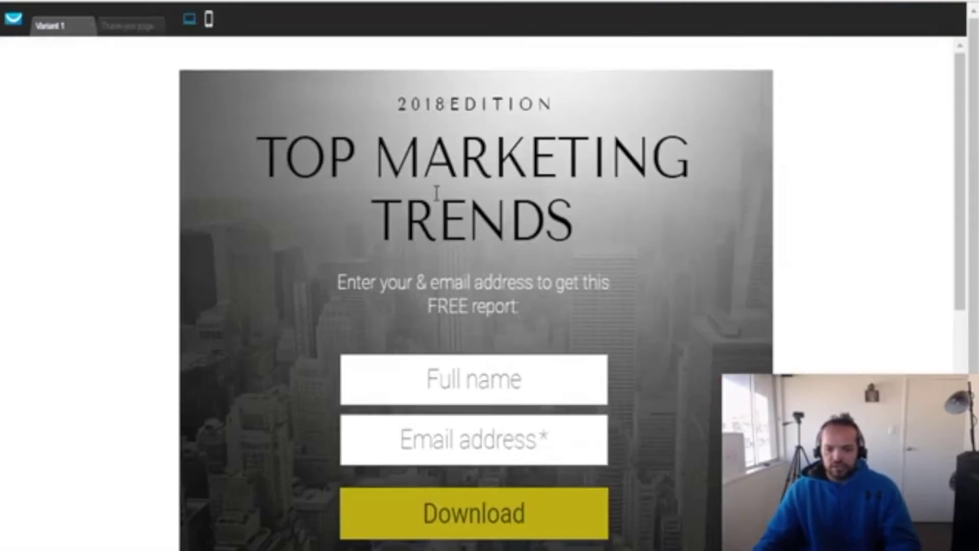
# Look through the landing page preview, return to the editor and deselect the edition line.
pyautogui.scroll(-2, 434, 301)
pyautogui.scroll(-5, 433, 301)
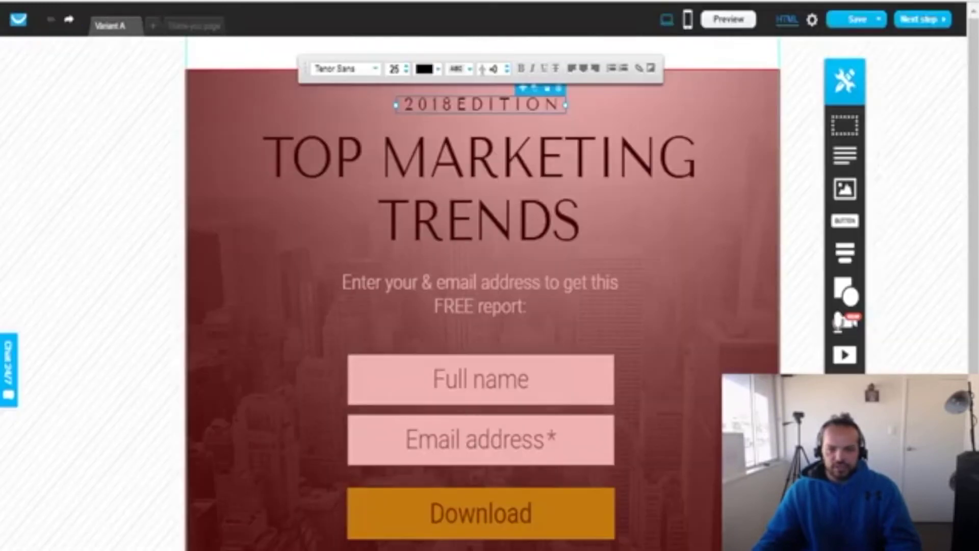
pyautogui.click(149, 121)
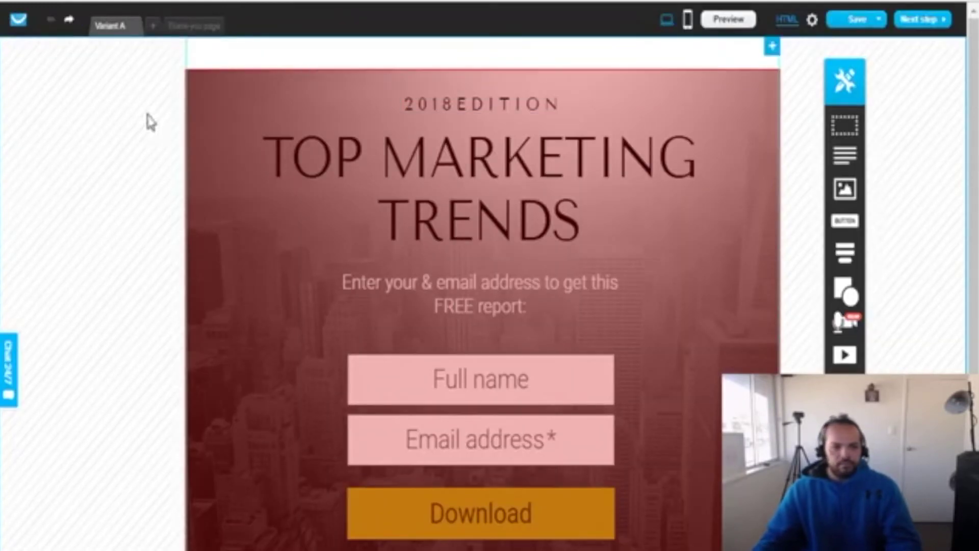
# Open the Thank-you page and review its message, Visit our Blog button and social media links.
pyautogui.click(192, 28)
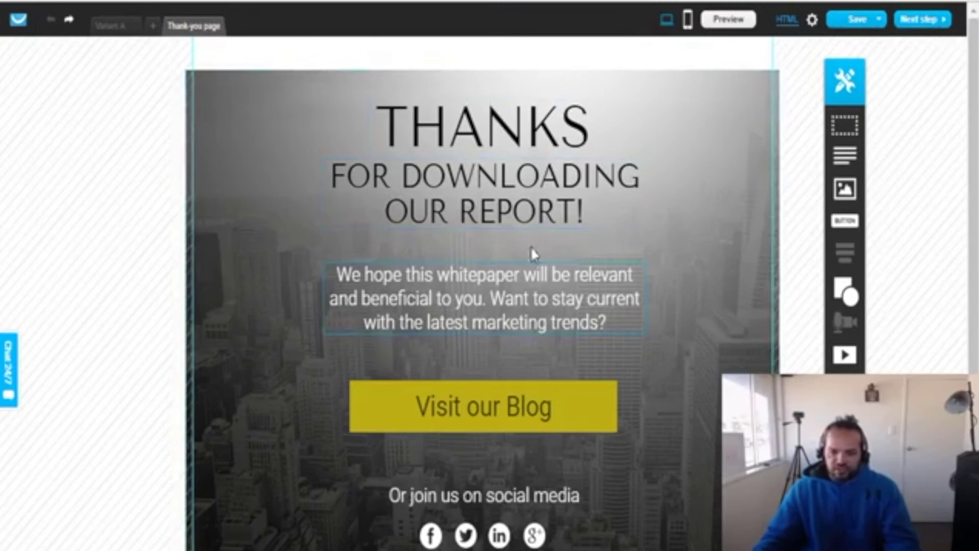
pyautogui.scroll(-3, 409, 222)
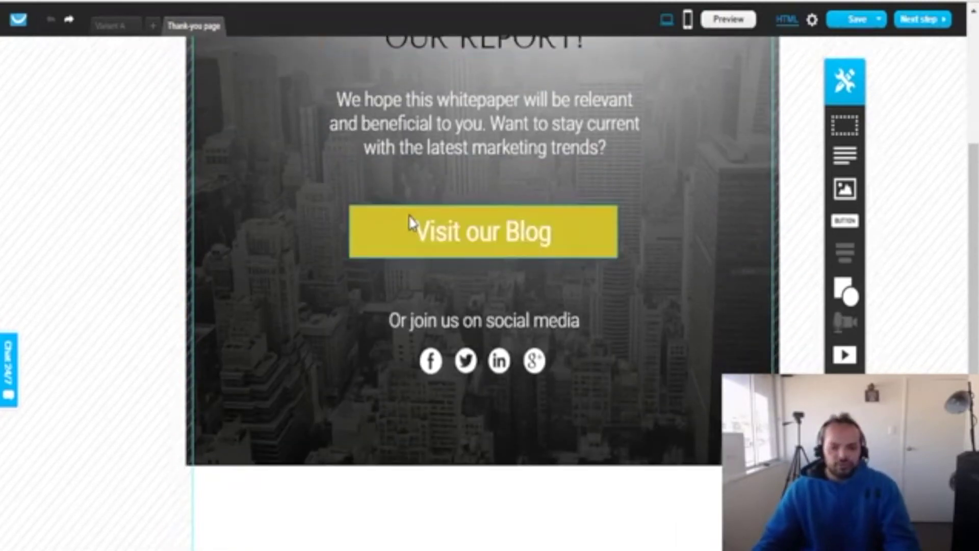
pyautogui.scroll(2, 409, 222)
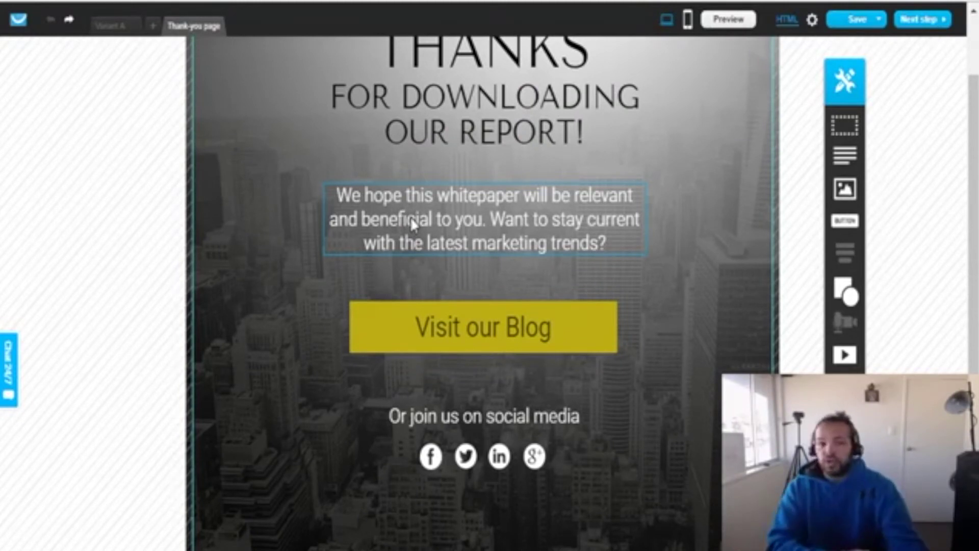
pyautogui.scroll(2, 412, 218)
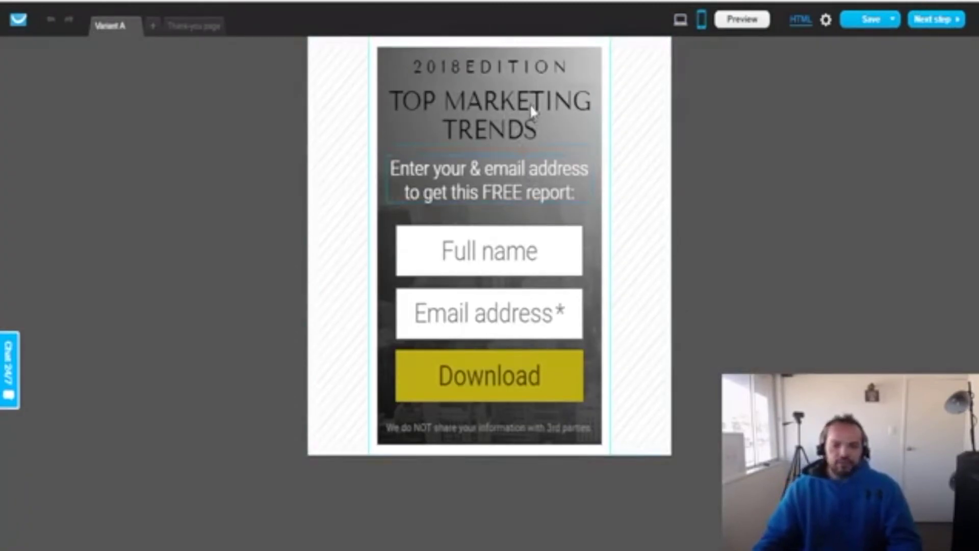
# Try moving the headline in Variant A's mobile layout and select its other text elements.
pyautogui.moveTo(491, 107)
pyautogui.mouseDown()
pyautogui.moveTo(493, 85)
pyautogui.moveTo(460, 77)
pyautogui.mouseUp()
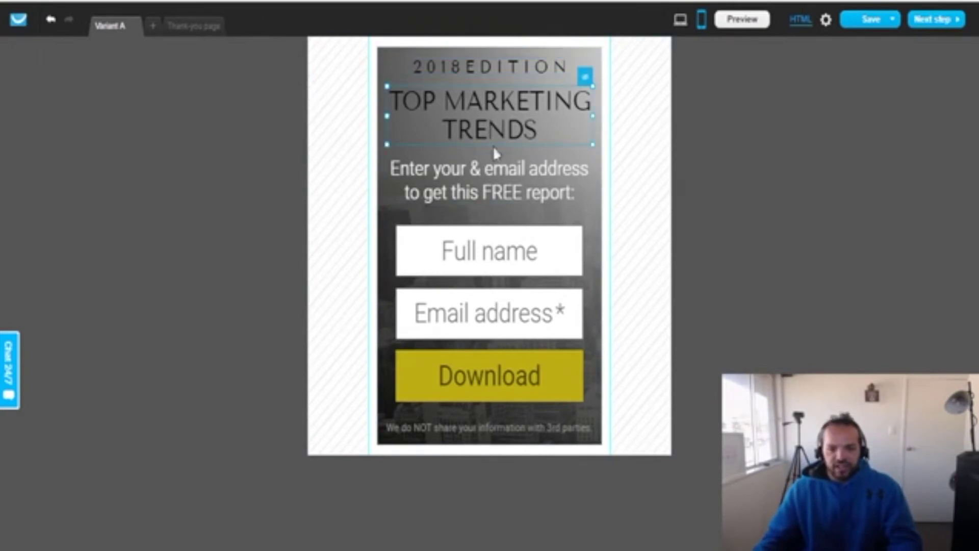
pyautogui.click(469, 69)
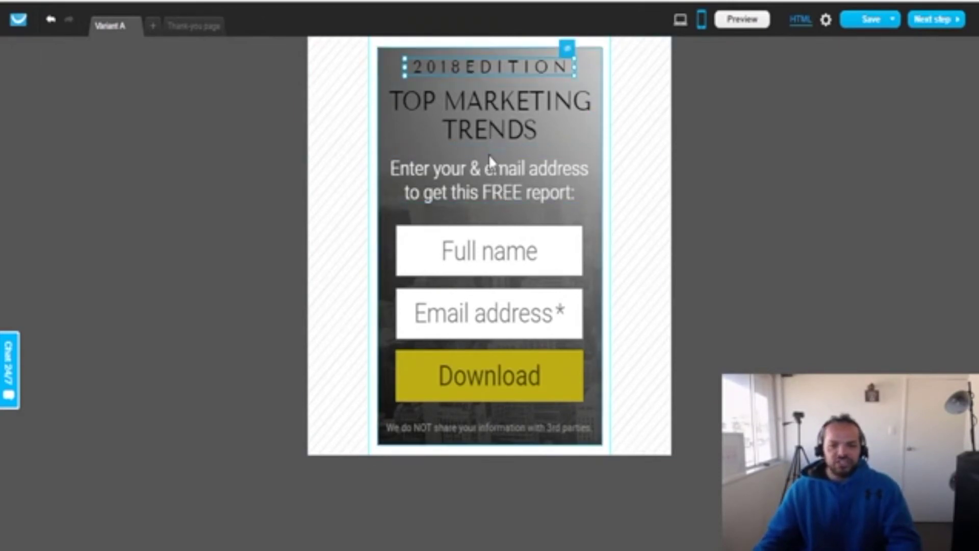
pyautogui.moveTo(488, 154); pyautogui.dragTo(490, 151)
pyautogui.click(493, 126)
pyautogui.click(472, 255)
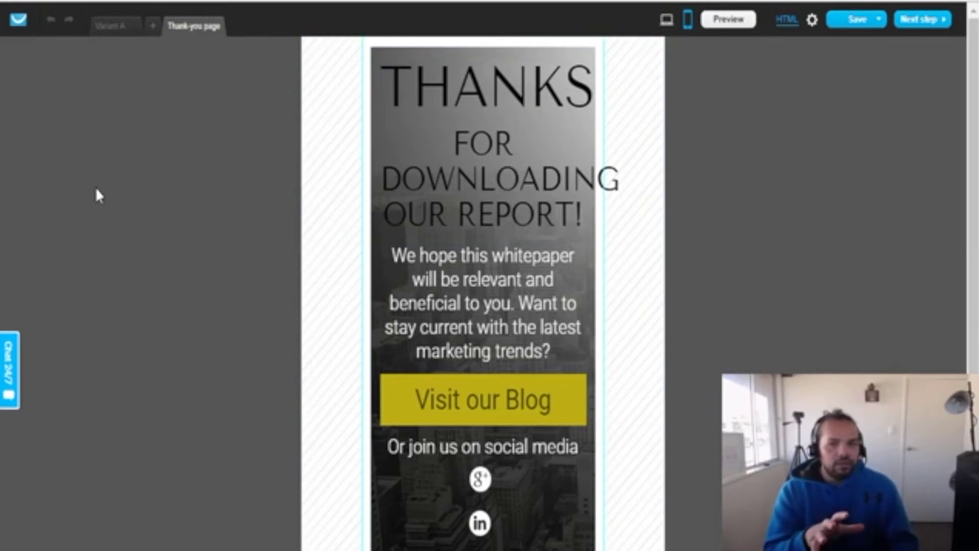
# Decline editing the landing page's HTML code and leave the landing page editor without saving.
pyautogui.click(783, 22)
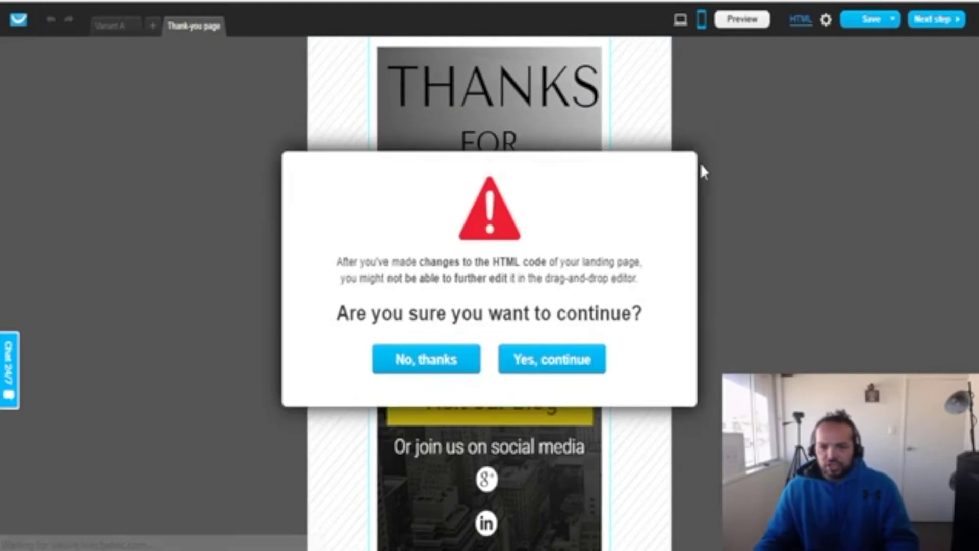
pyautogui.click(468, 368)
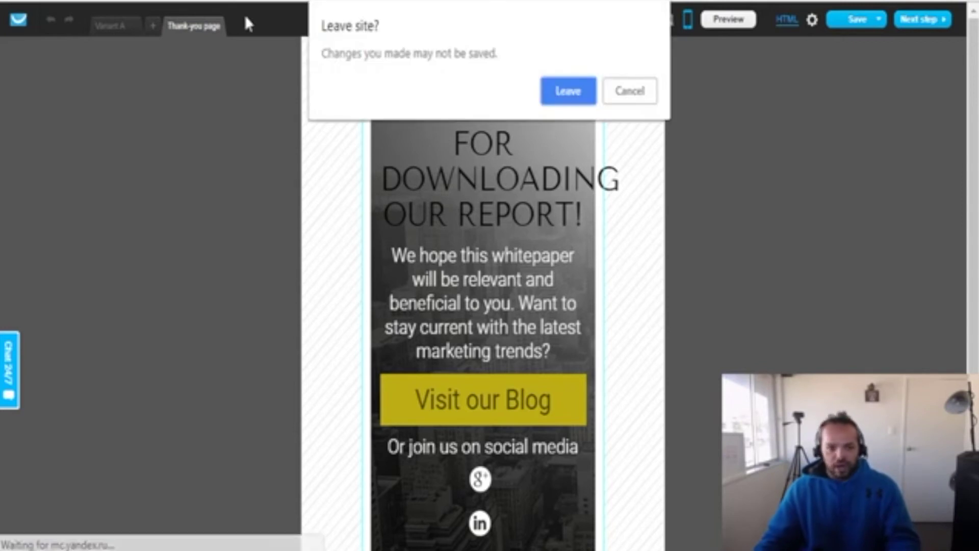
pyautogui.click(591, 99)
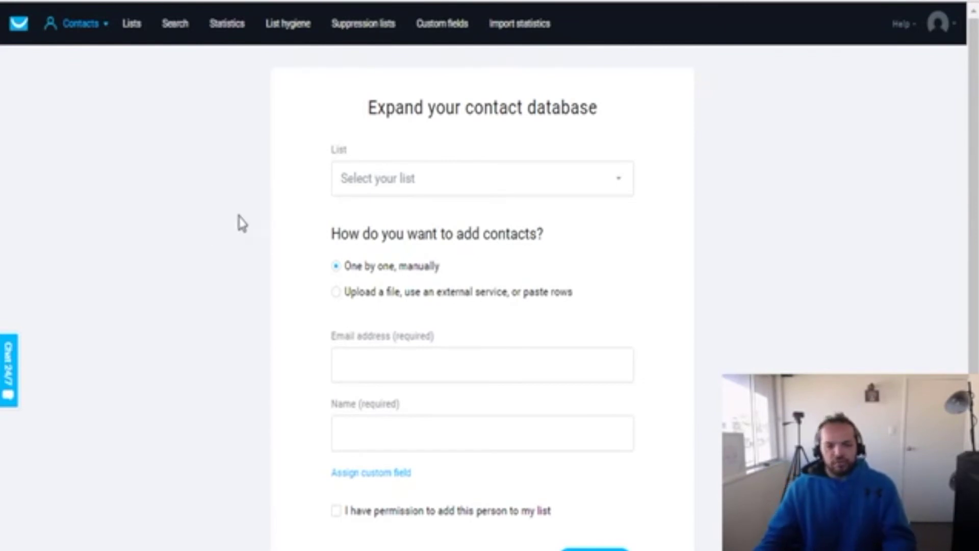
# Examine the form for adding contacts one by one with its required fields, and close the web clipper overlay.
pyautogui.scroll(-2, 225, 232)
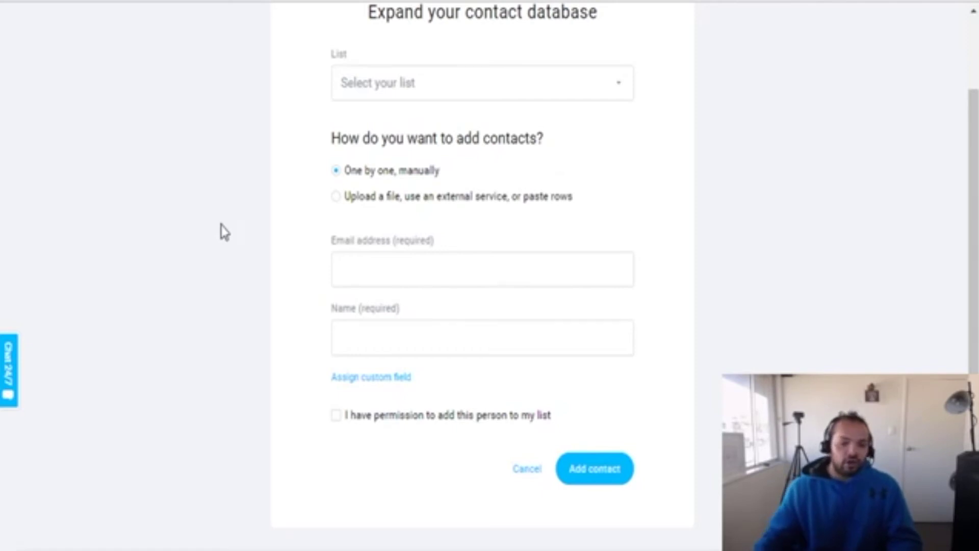
pyautogui.scroll(2, 411, 225)
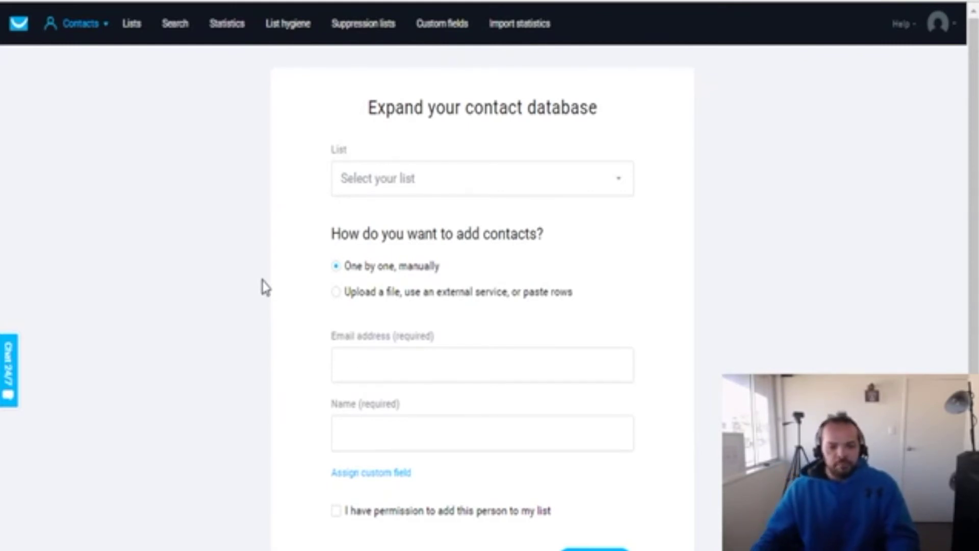
pyautogui.click(455, 365)
pyautogui.click(450, 418)
pyautogui.scroll(-2, 518, 331)
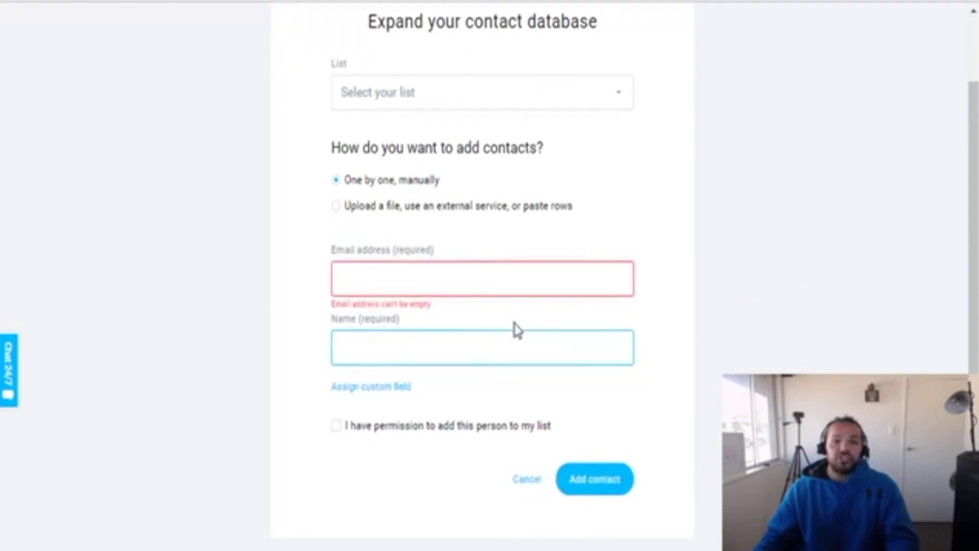
pyautogui.click(11, 248)
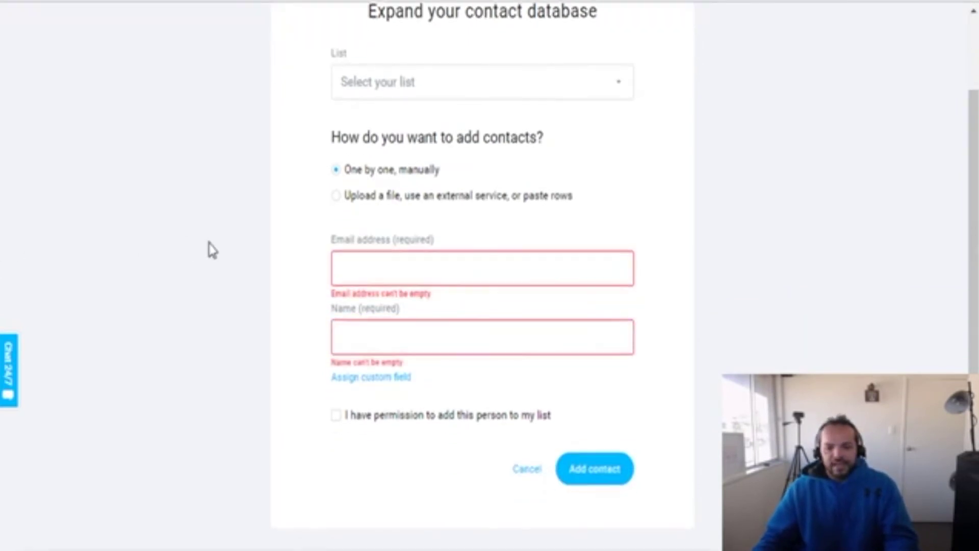
pyautogui.scroll(2, 211, 250)
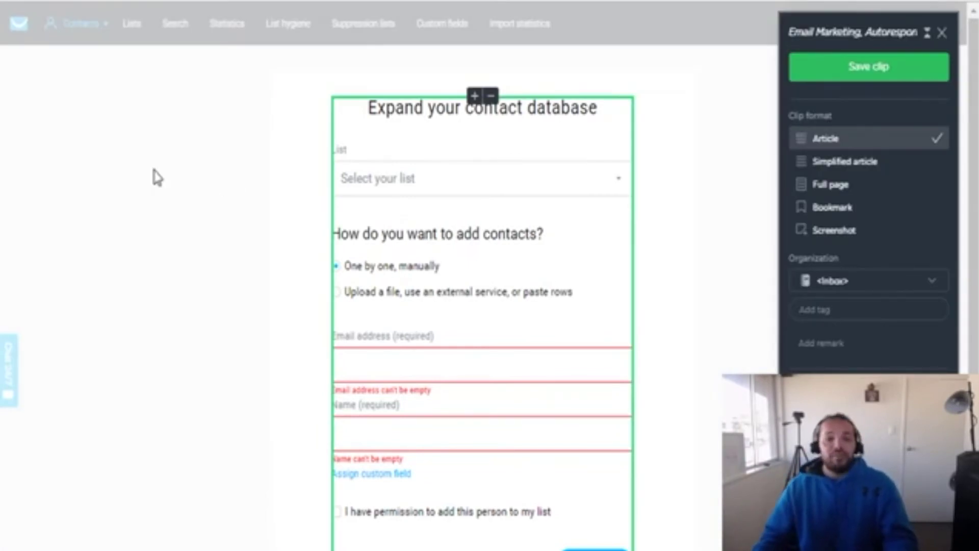
pyautogui.click(942, 32)
pyautogui.moveTo(939, 25)
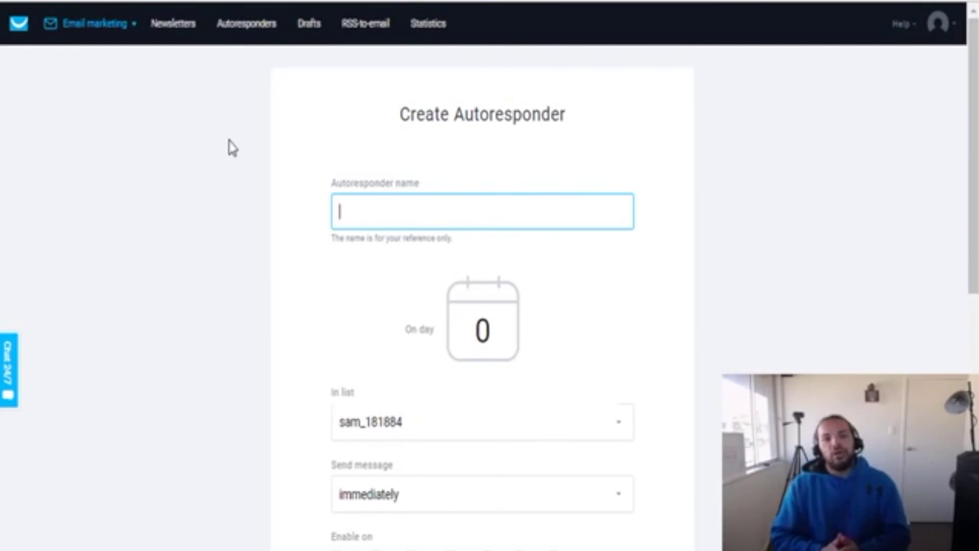
# Check the list choices for the new autoresponder without changing the selection, and name the autoresponder "test".
pyautogui.scroll(-2, 192, 319)
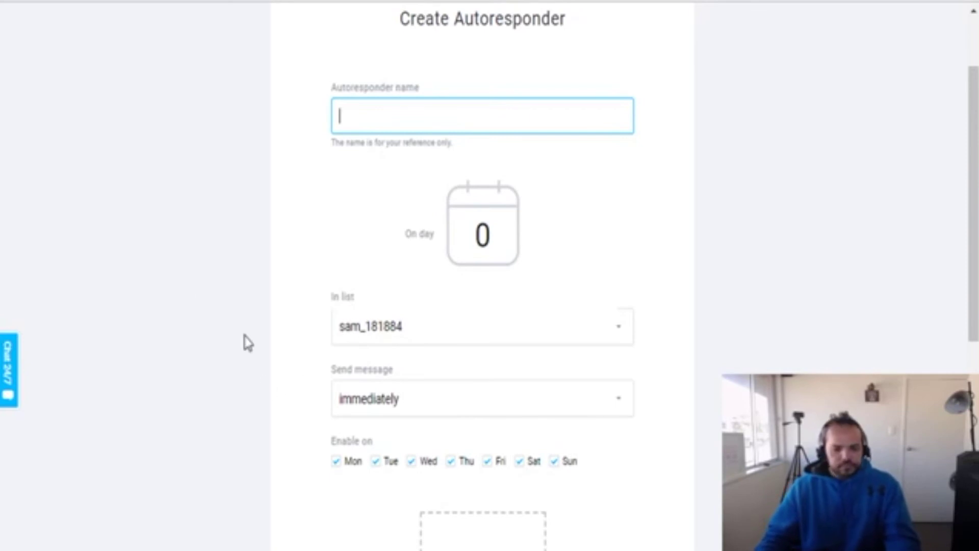
pyautogui.click(503, 338)
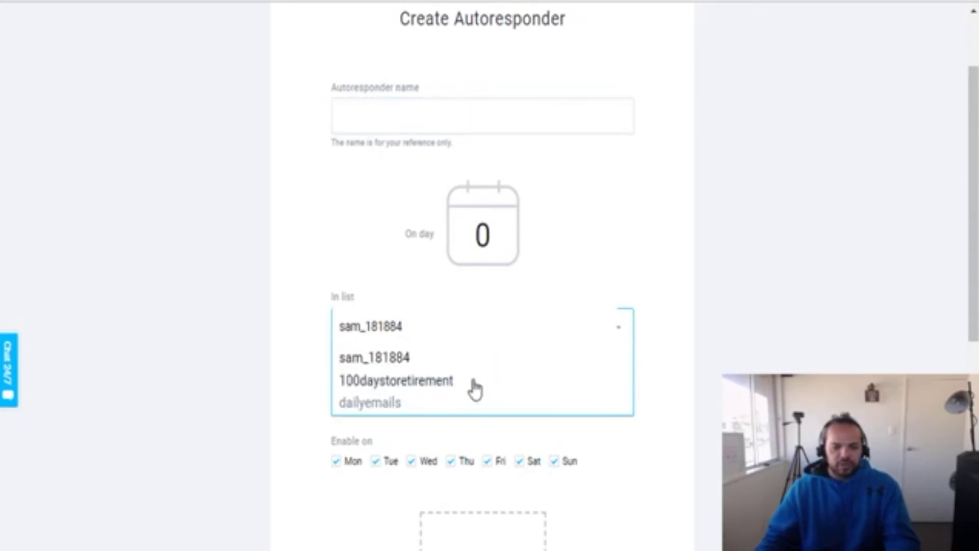
pyautogui.click(212, 254)
pyautogui.scroll(2, 255, 250)
pyautogui.click(363, 225)
pyautogui.write('test')
pyautogui.click(462, 320)
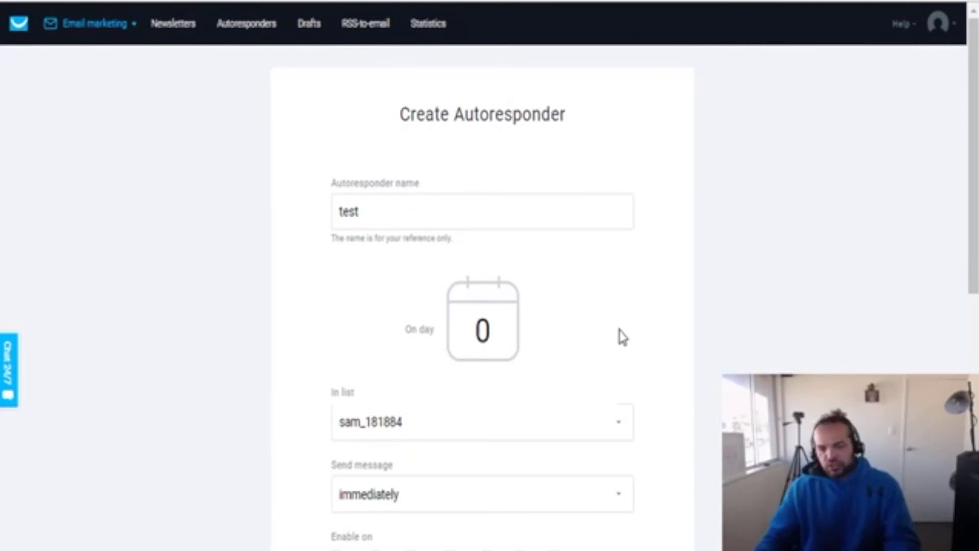
# Try the "with delay of" sending option and view its hour choices, and set sending back to immediately.
pyautogui.scroll(-3, 607, 315)
pyautogui.scroll(-2, 607, 315)
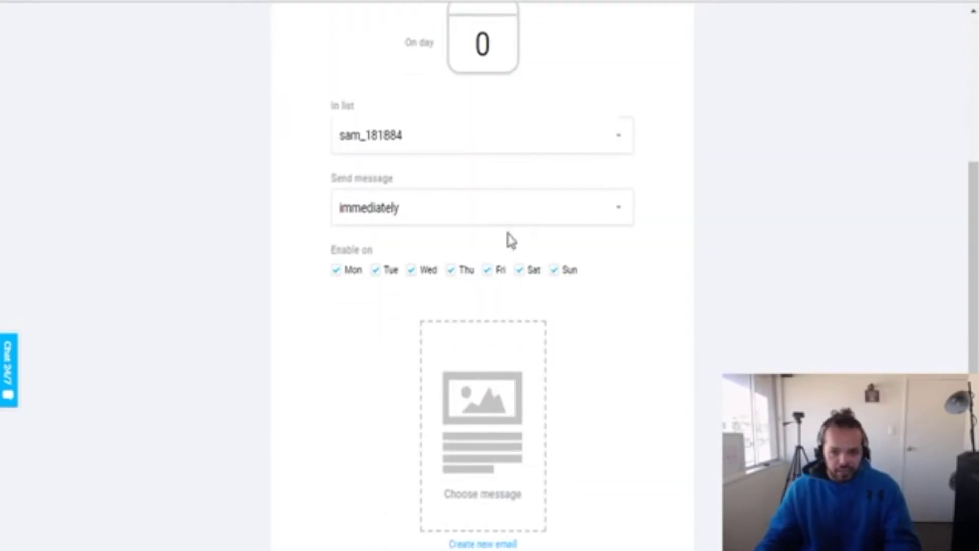
pyautogui.click(498, 215)
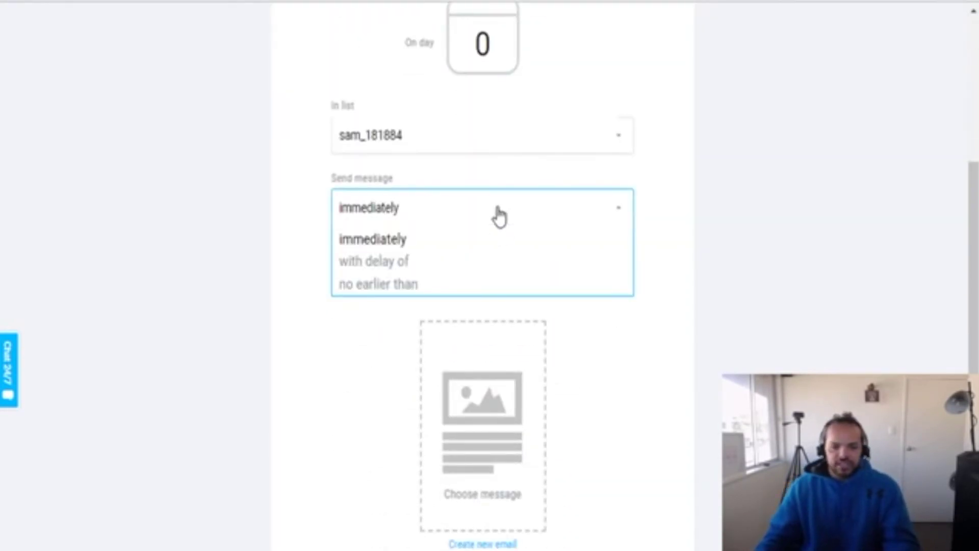
pyautogui.click(385, 263)
pyautogui.click(417, 281)
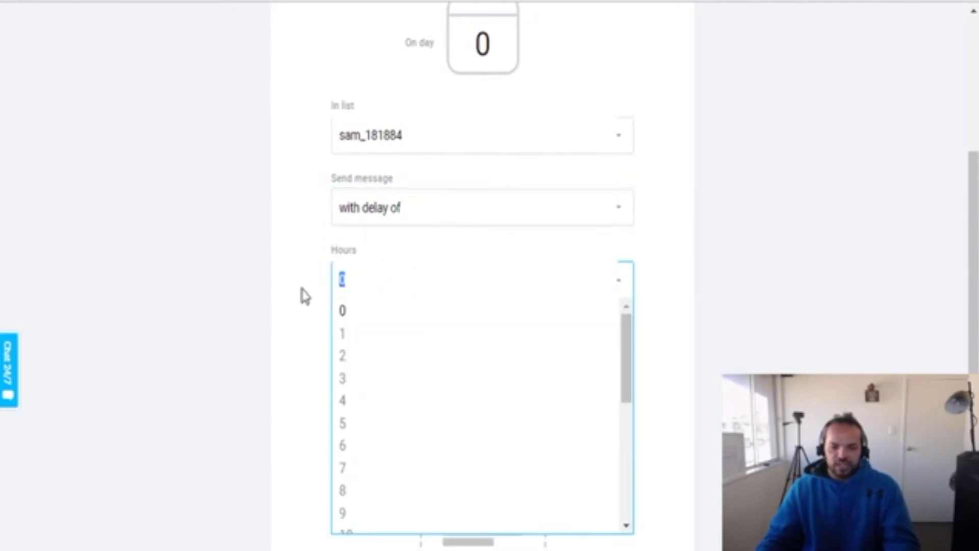
pyautogui.click(269, 267)
pyautogui.click(389, 218)
pyautogui.click(393, 237)
pyautogui.click(261, 265)
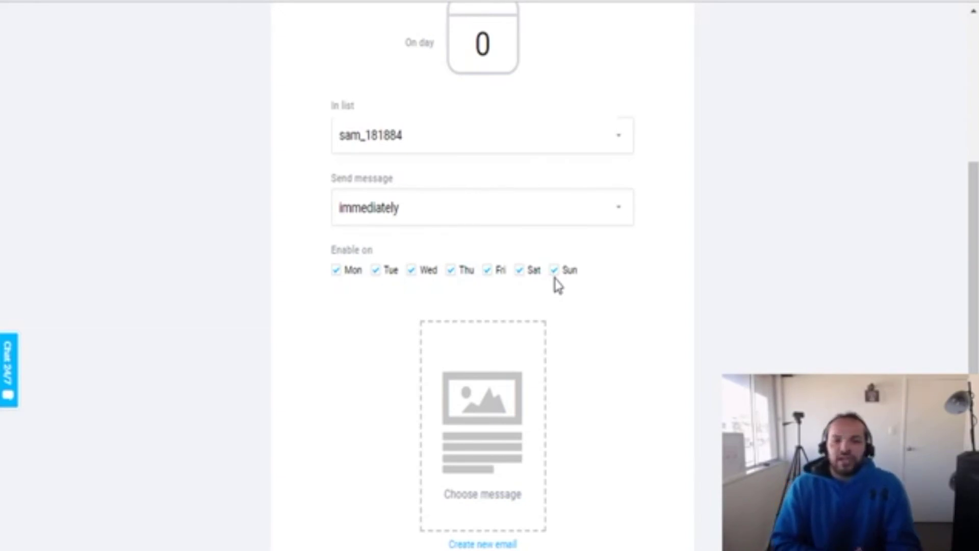
# Exclude Friday, Saturday and Sunday from the days on which the autoresponder is enabled.
pyautogui.click(493, 275)
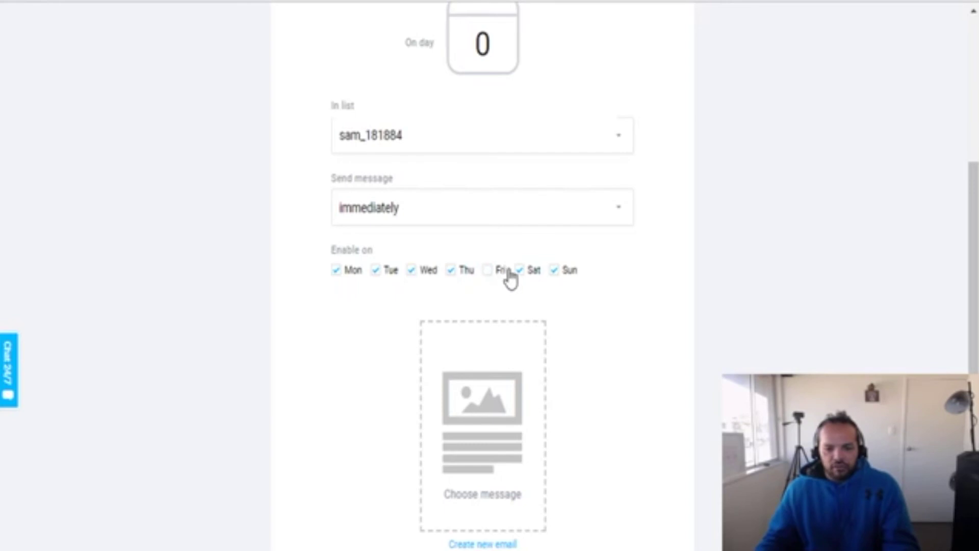
pyautogui.click(520, 278)
pyautogui.click(557, 277)
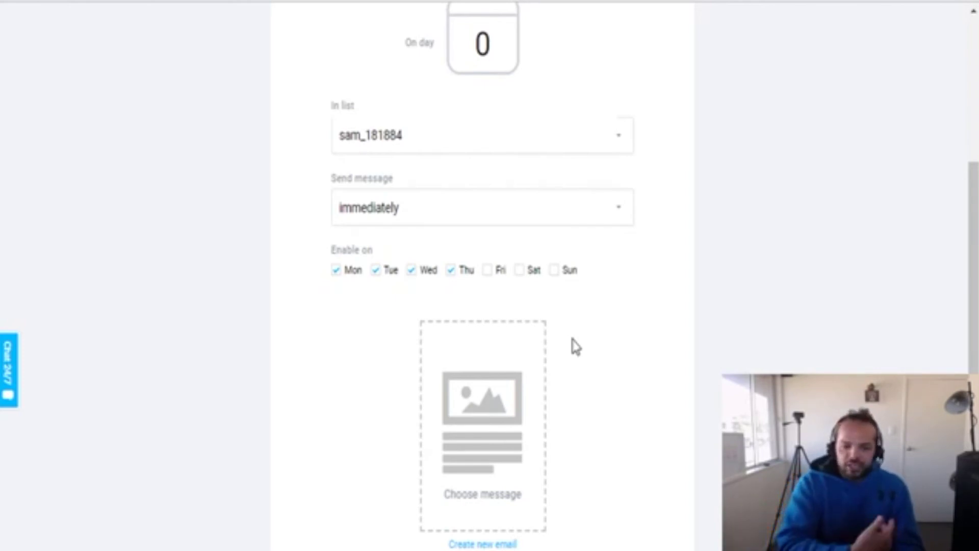
# Browse the existing newsletters and drafts offered as the autoresponder's message, and close the message chooser without picking one.
pyautogui.scroll(-3, 561, 332)
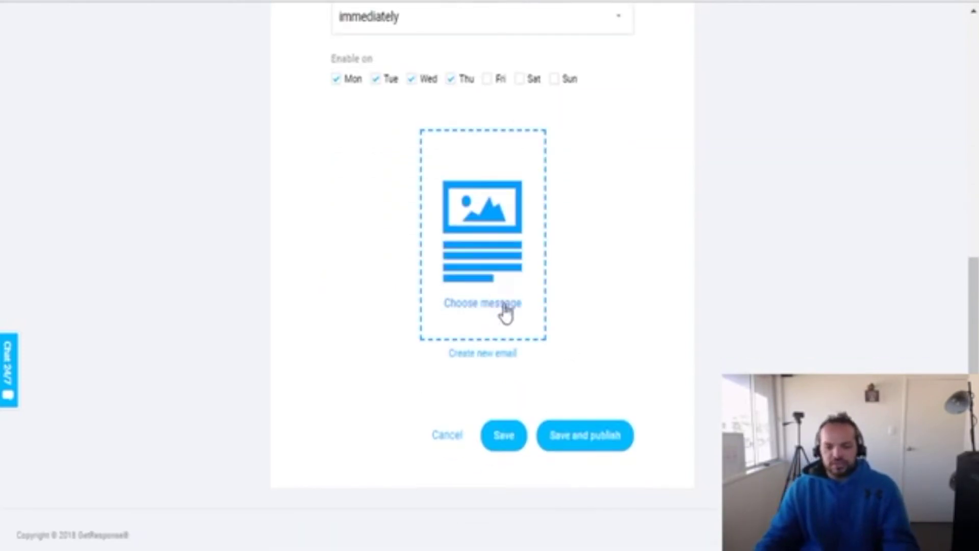
pyautogui.click(482, 276)
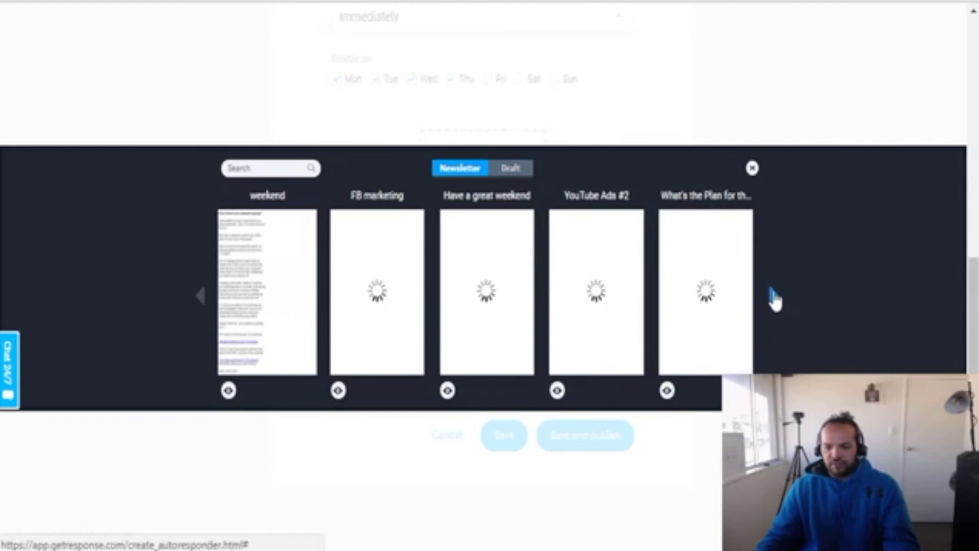
pyautogui.click(772, 301)
pyautogui.click(202, 298)
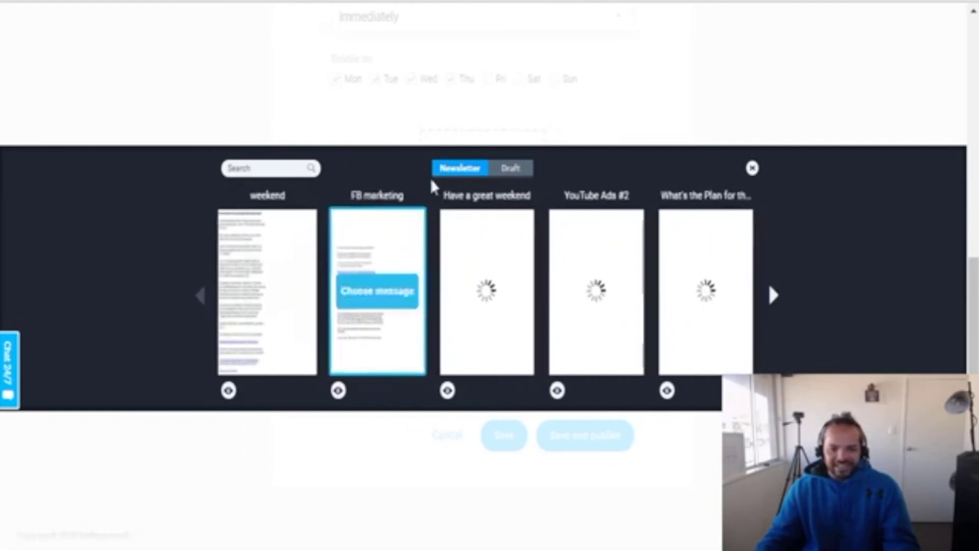
pyautogui.click(512, 170)
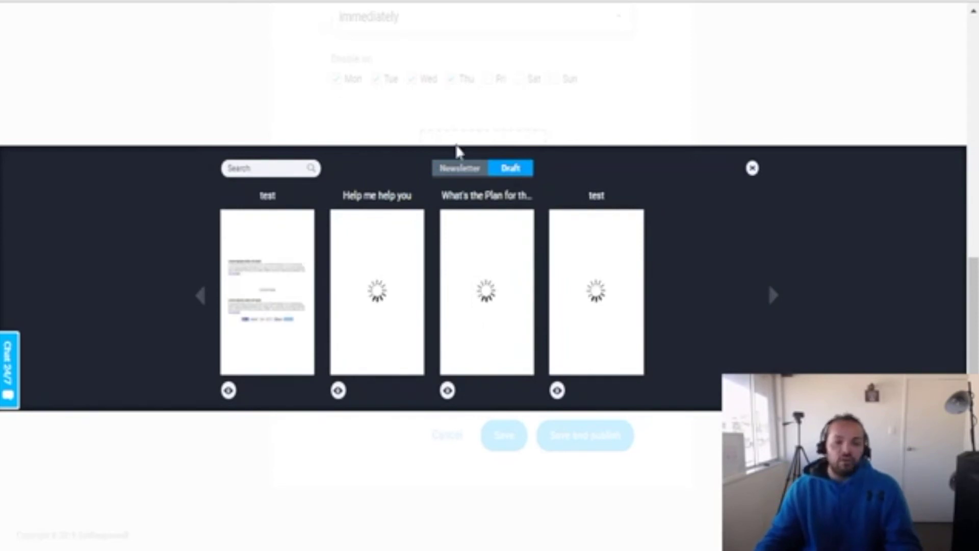
pyautogui.click(751, 169)
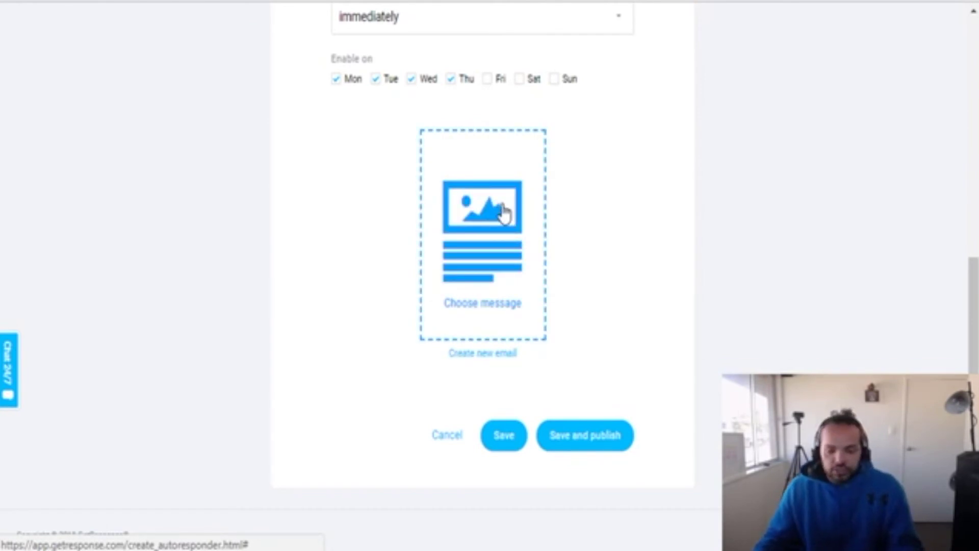
# Check the option to create a new email for the autoresponder, and return to its settings to review the saving options.
pyautogui.click(496, 357)
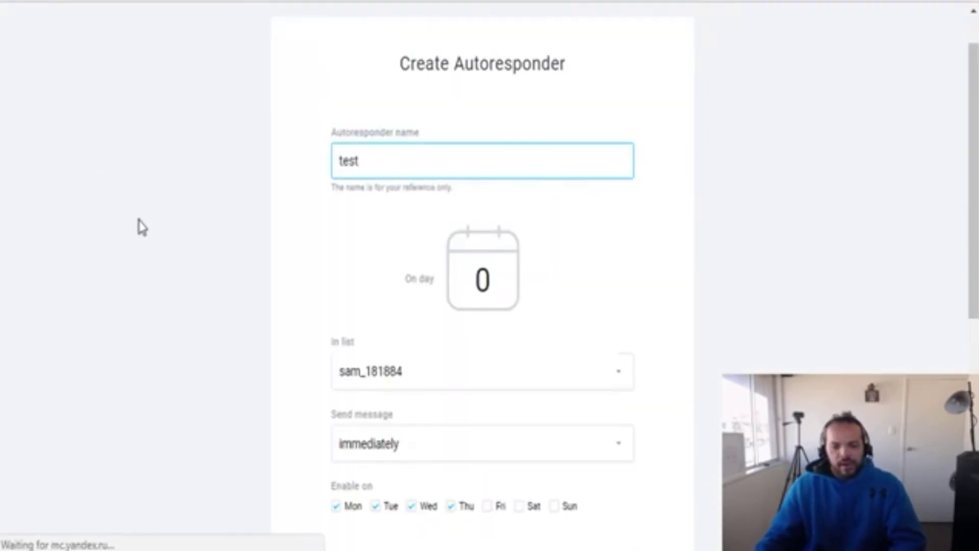
pyautogui.scroll(-8, 141, 227)
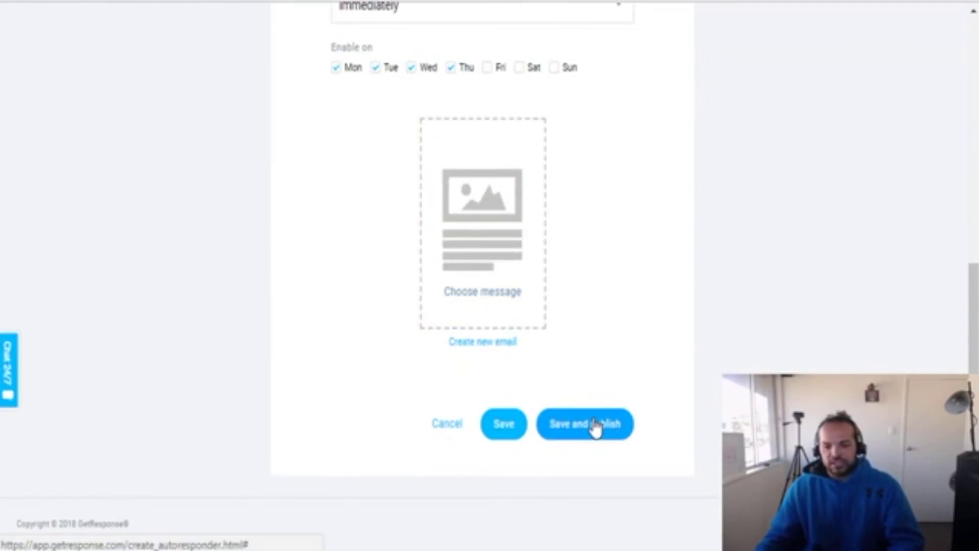
pyautogui.click(504, 427)
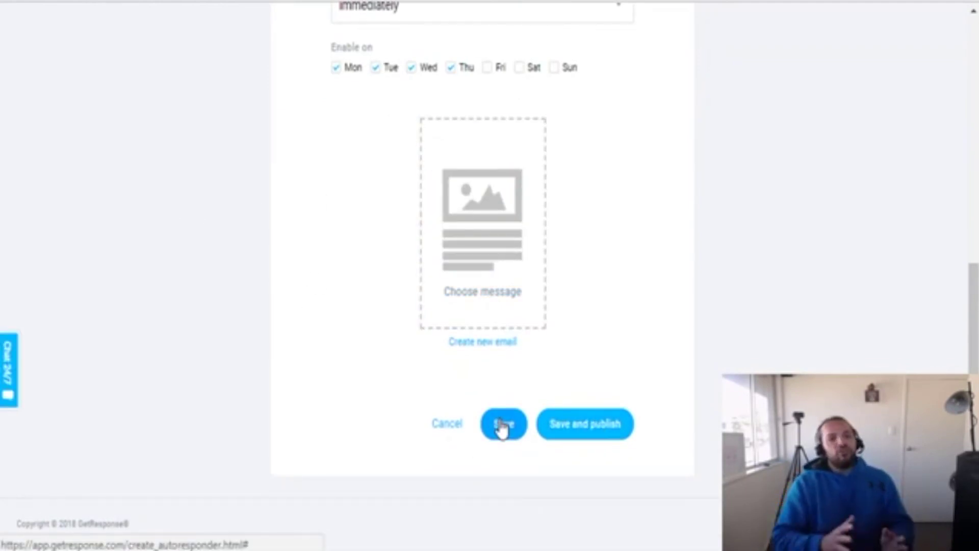